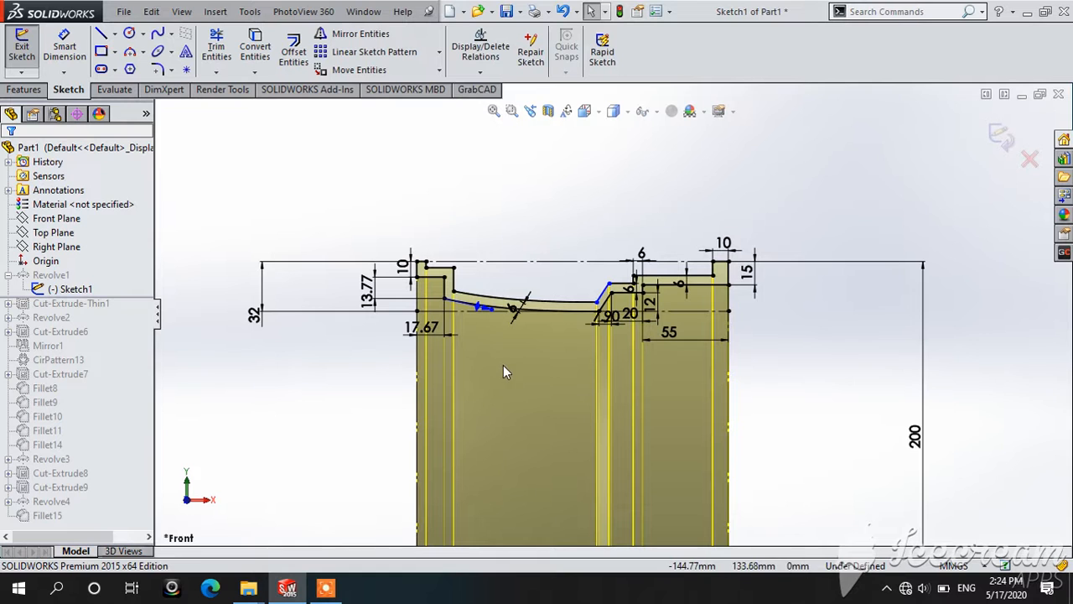
# - Examine the dimensioned rim cross-section in Sketch1 of Revolve1, including its flanges and curved inner contour
pyautogui.scroll(-1, 472, 382)
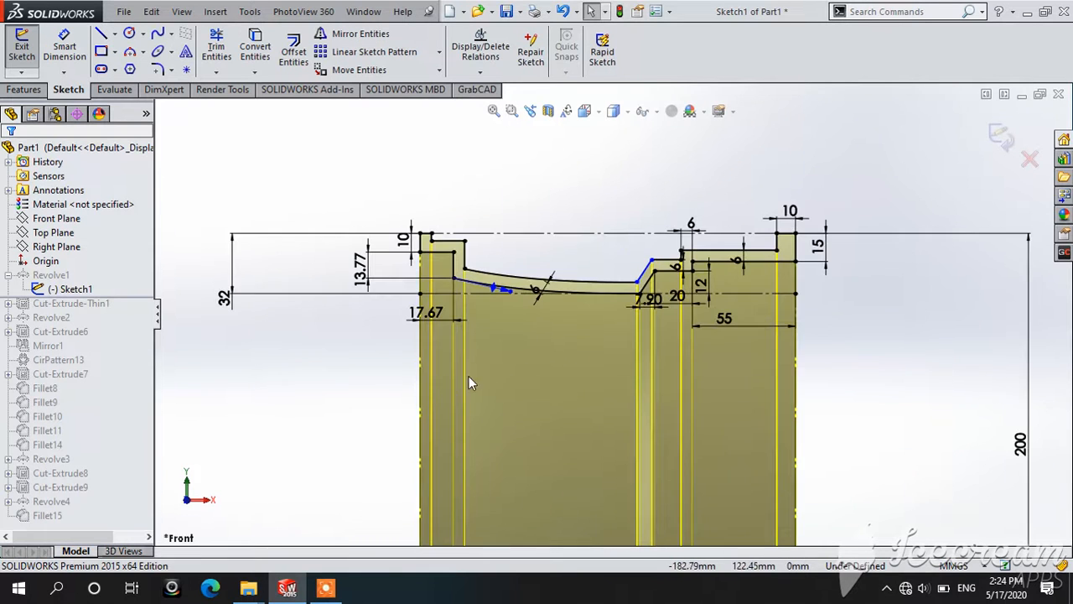
pyautogui.scroll(1, 614, 319)
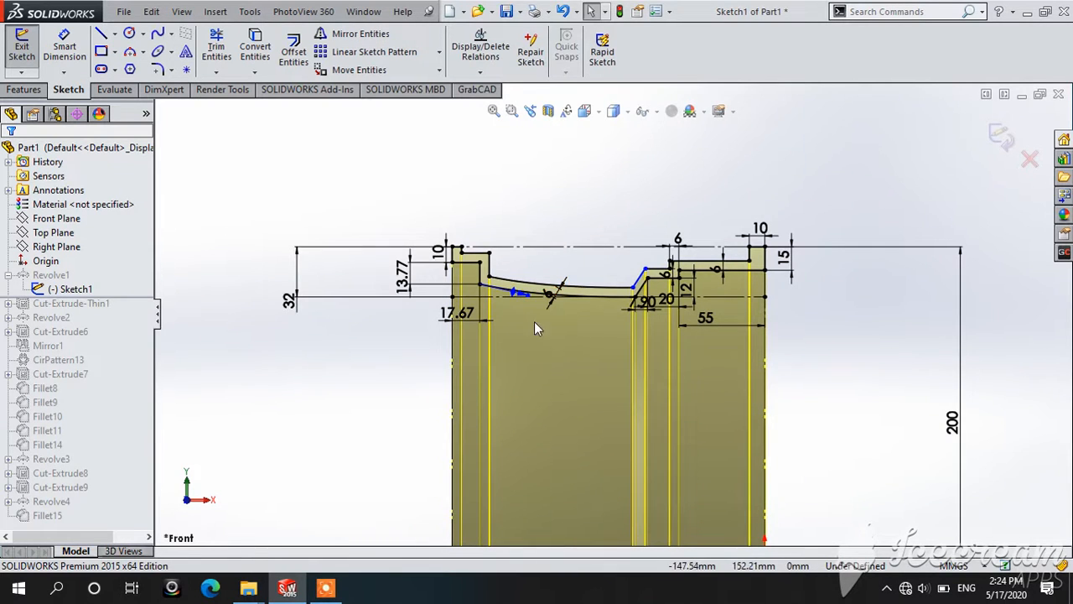
pyautogui.scroll(-1, 529, 324)
pyautogui.scroll(2, 587, 309)
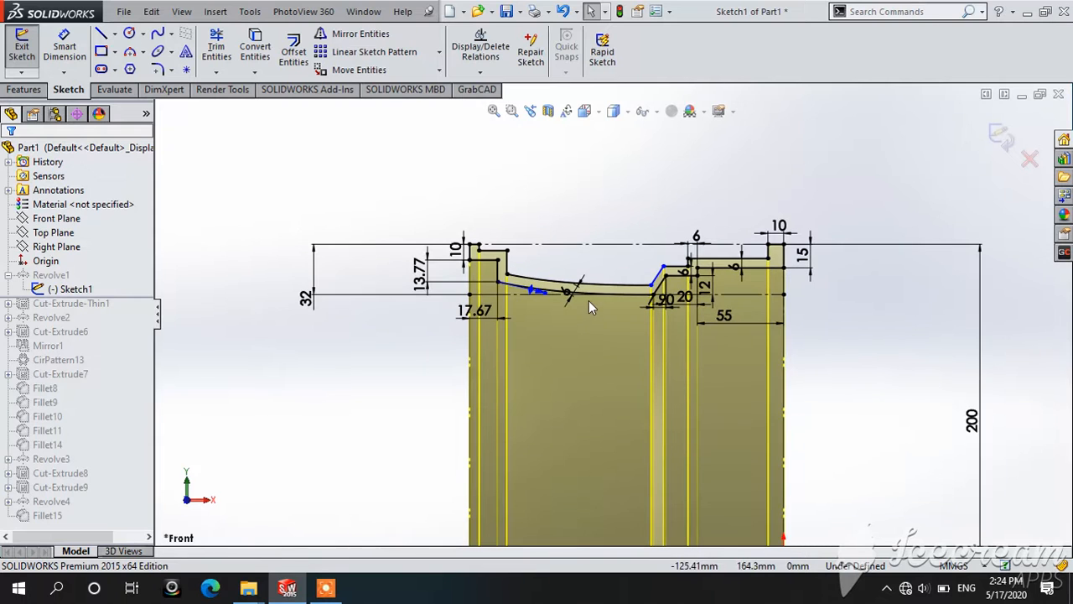
pyautogui.scroll(-2, 646, 320)
pyautogui.scroll(1, 614, 298)
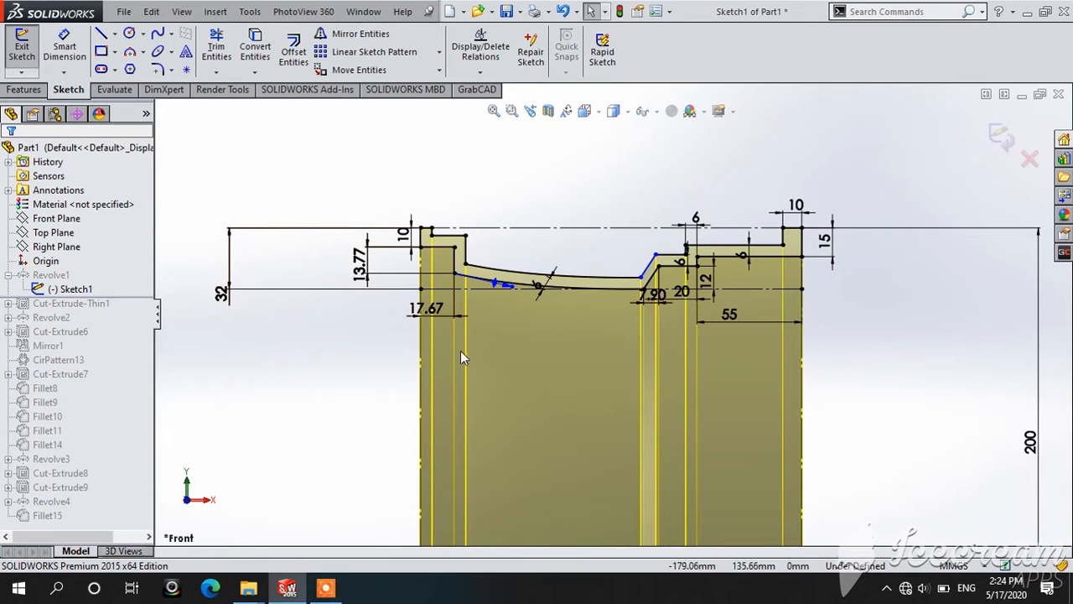
pyautogui.scroll(1, 618, 323)
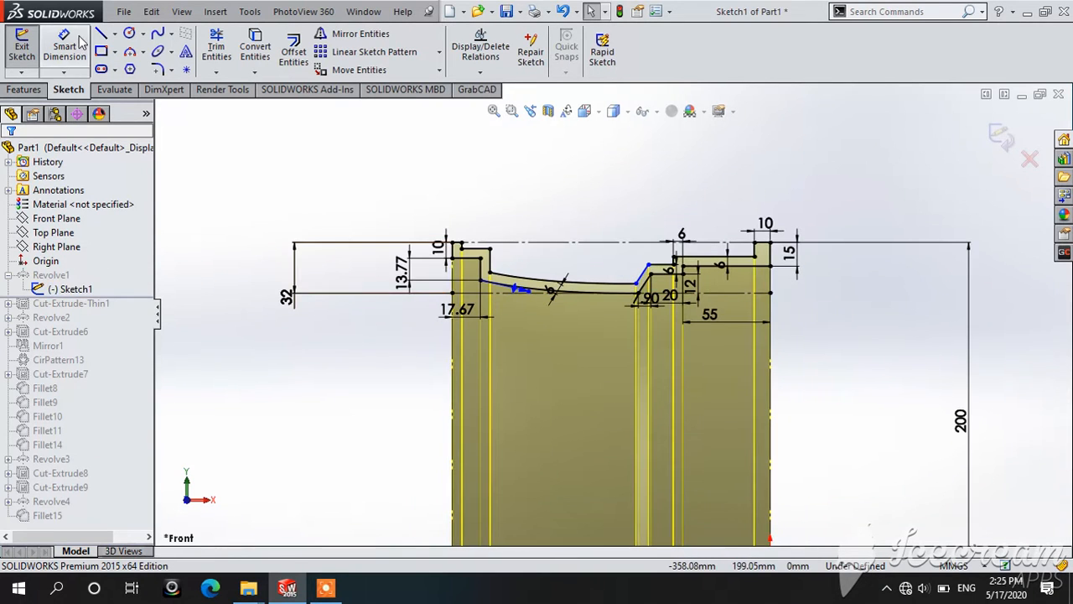
pyautogui.scroll(2, 711, 359)
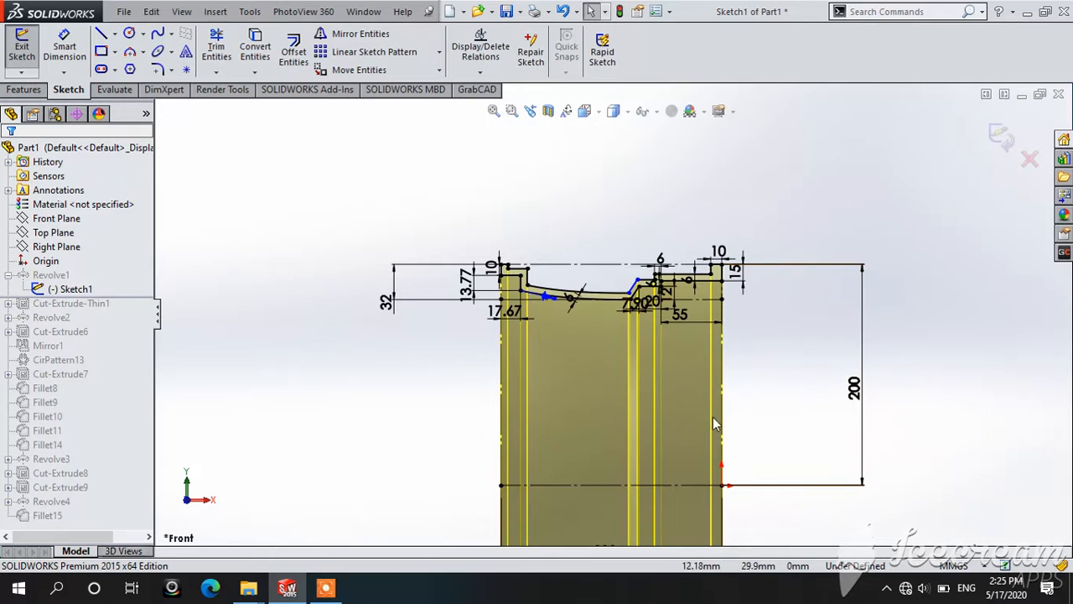
# - Review the rim sketch's overall width and the radial distance from its revolve axis to the outer edge
pyautogui.scroll(-3, 592, 298)
pyautogui.scroll(4, 788, 383)
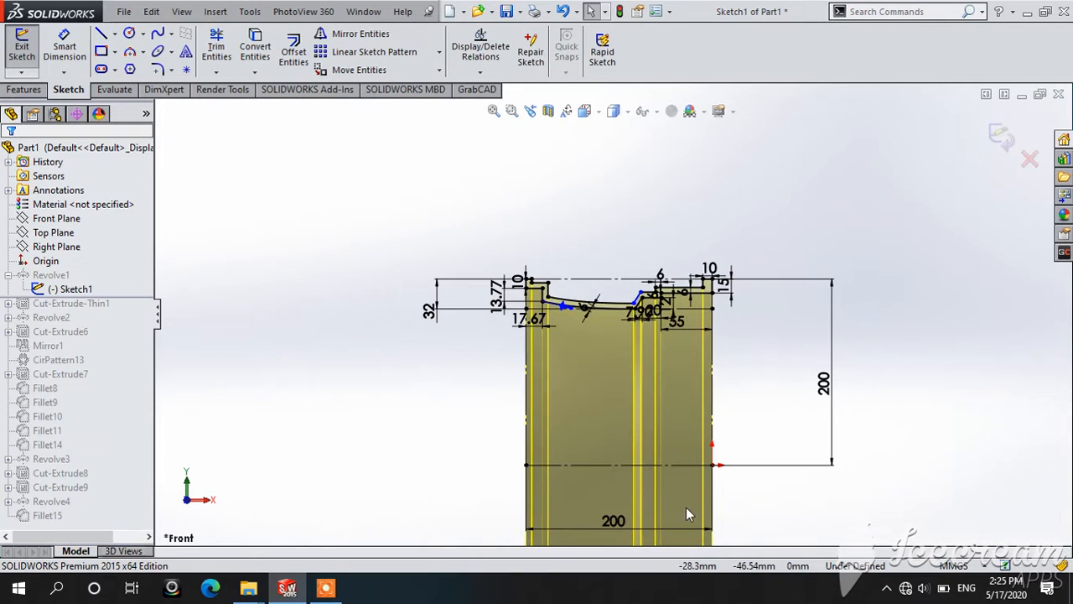
pyautogui.click(610, 523)
pyautogui.scroll(-2, 651, 410)
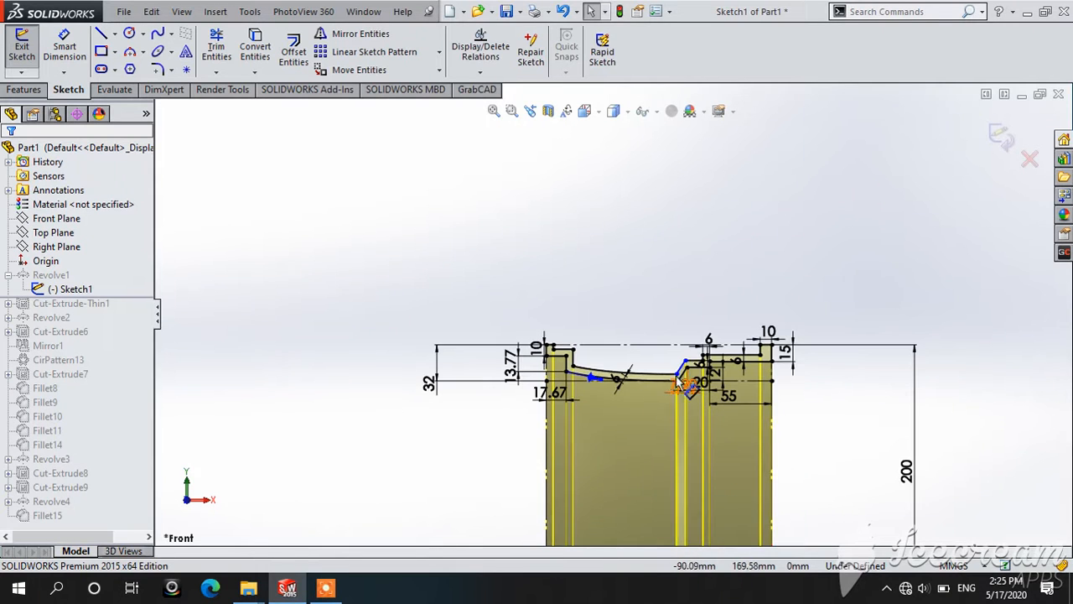
pyautogui.scroll(3, 645, 384)
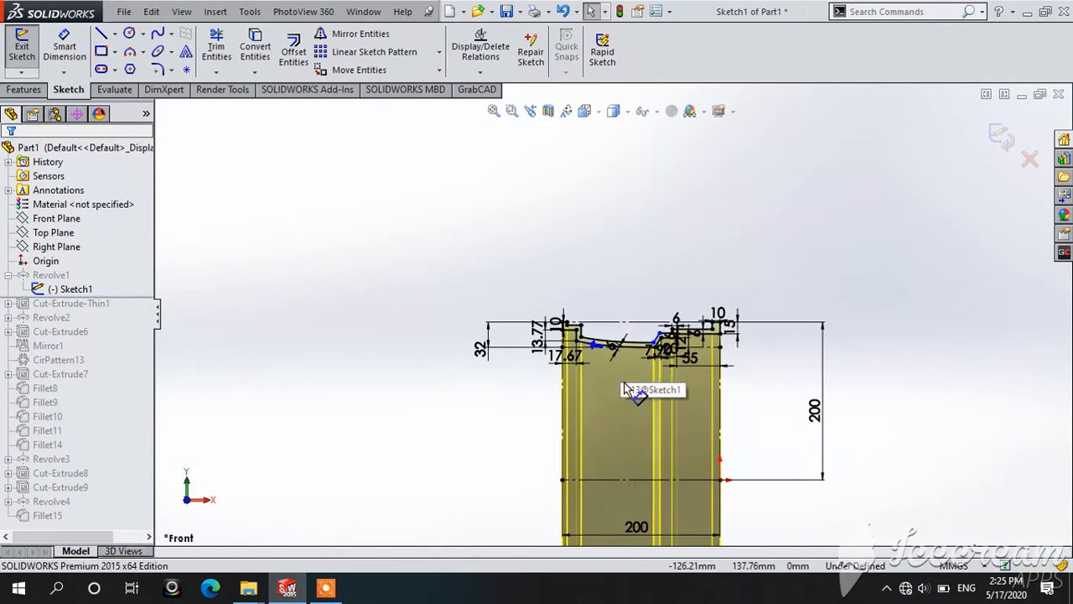
pyautogui.scroll(-3, 677, 381)
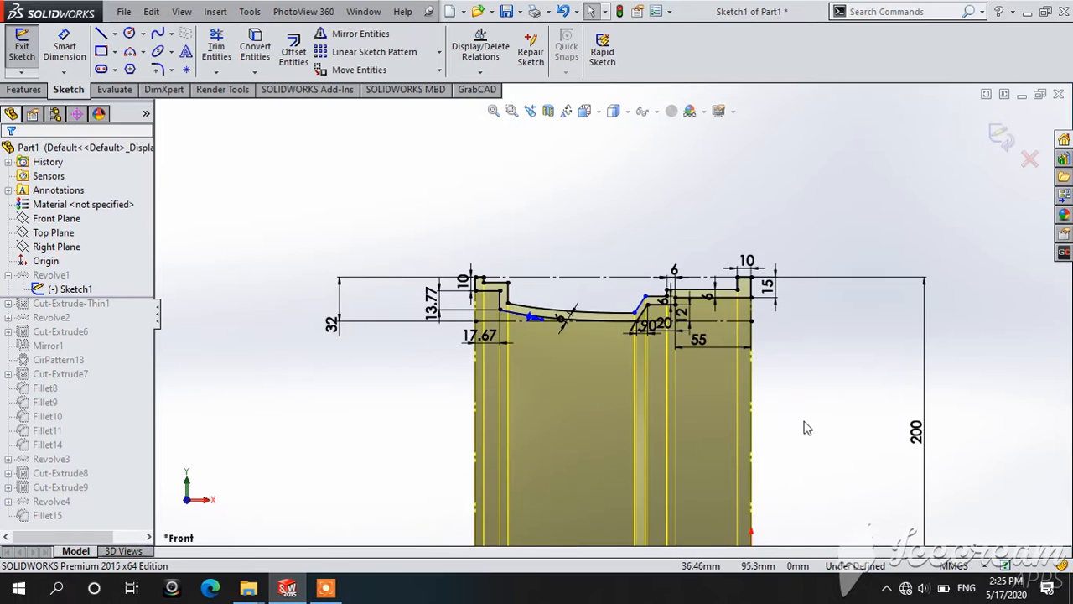
pyautogui.scroll(2, 721, 293)
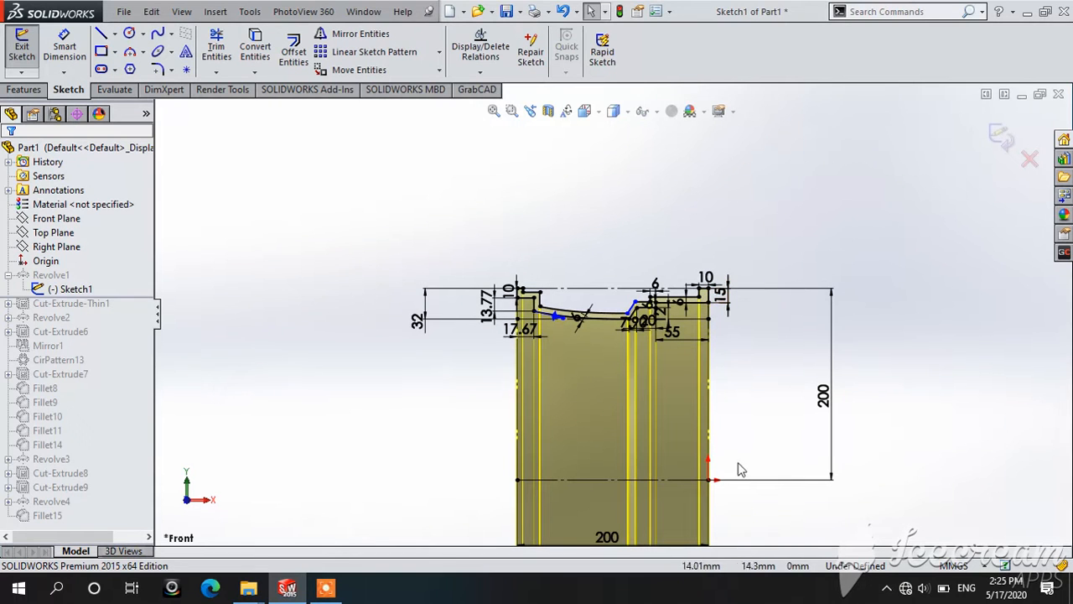
pyautogui.scroll(-2, 605, 338)
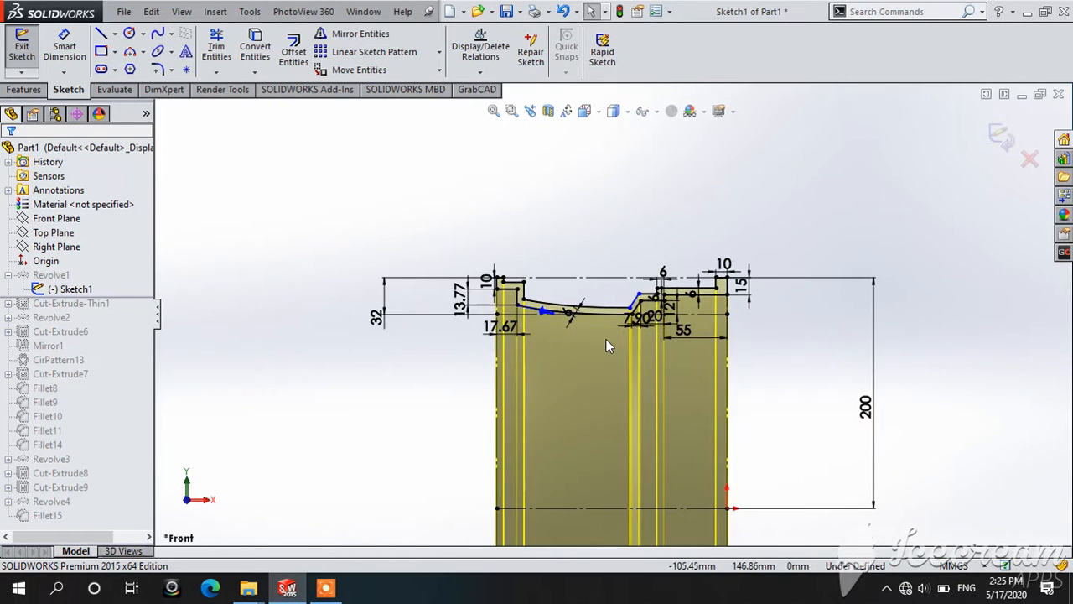
pyautogui.scroll(2, 603, 340)
# - Inspect the rim profile's stepped shoulder, sloped segment, spline and wall-thickness dimensions up close
pyautogui.scroll(-4, 617, 327)
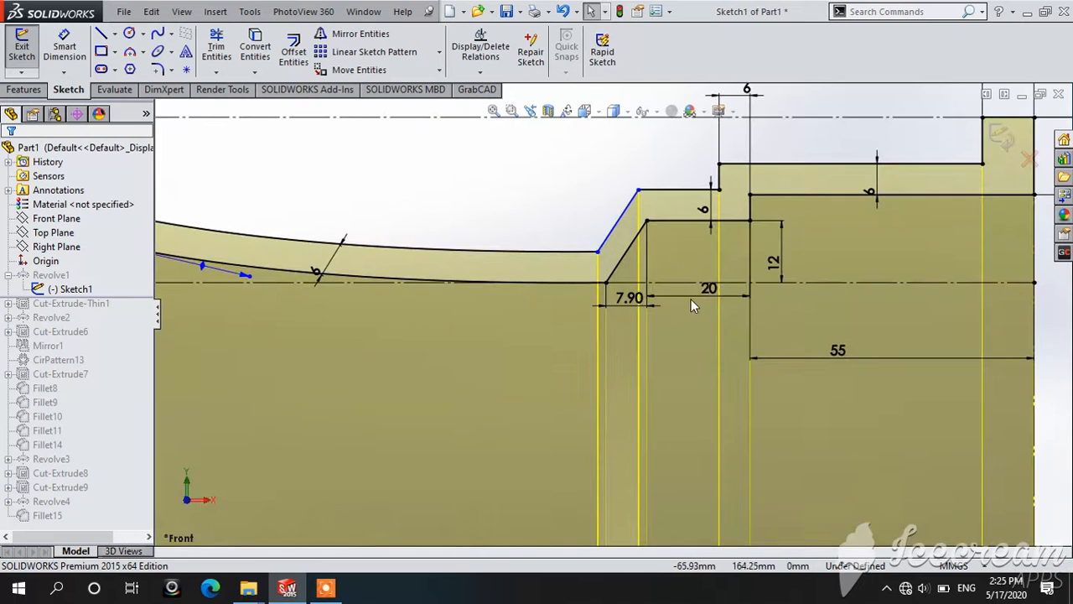
pyautogui.scroll(1, 620, 315)
pyautogui.scroll(3, 612, 313)
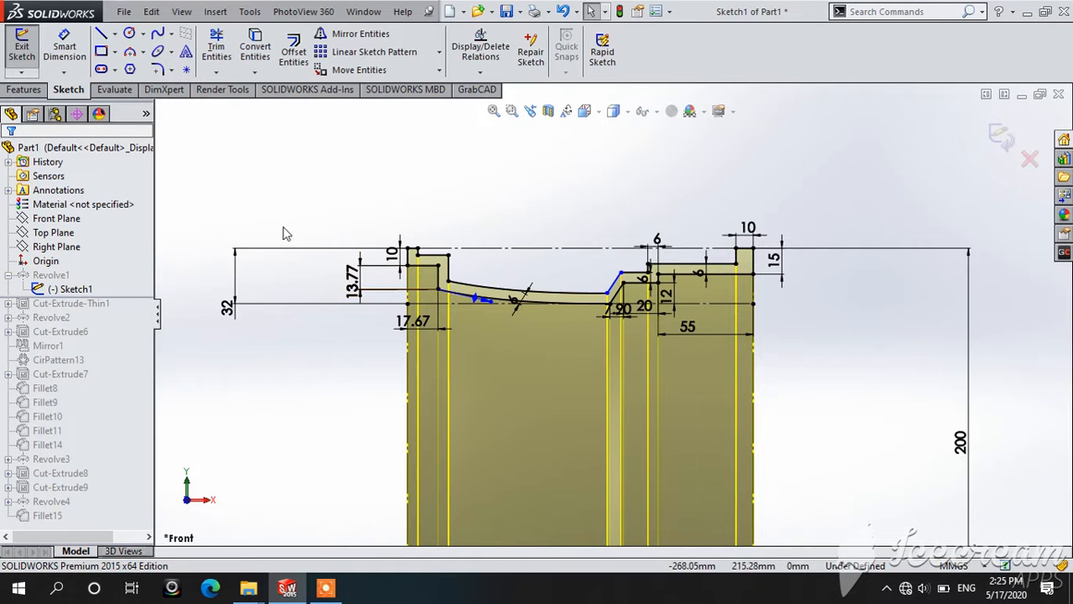
pyautogui.scroll(-3, 442, 294)
pyautogui.scroll(2, 508, 301)
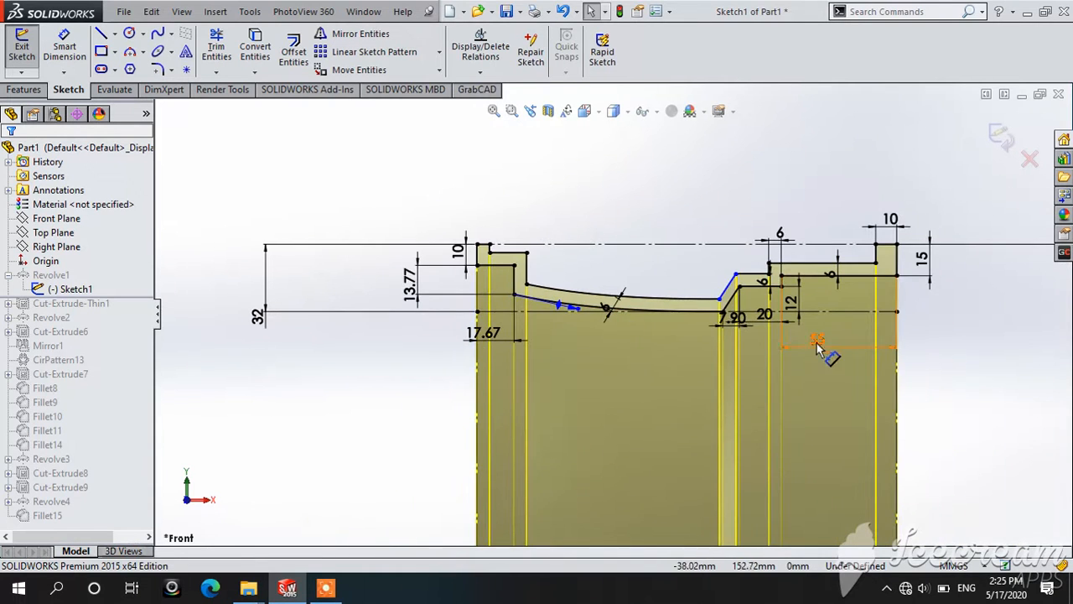
pyautogui.scroll(3, 741, 347)
pyautogui.scroll(-2, 730, 320)
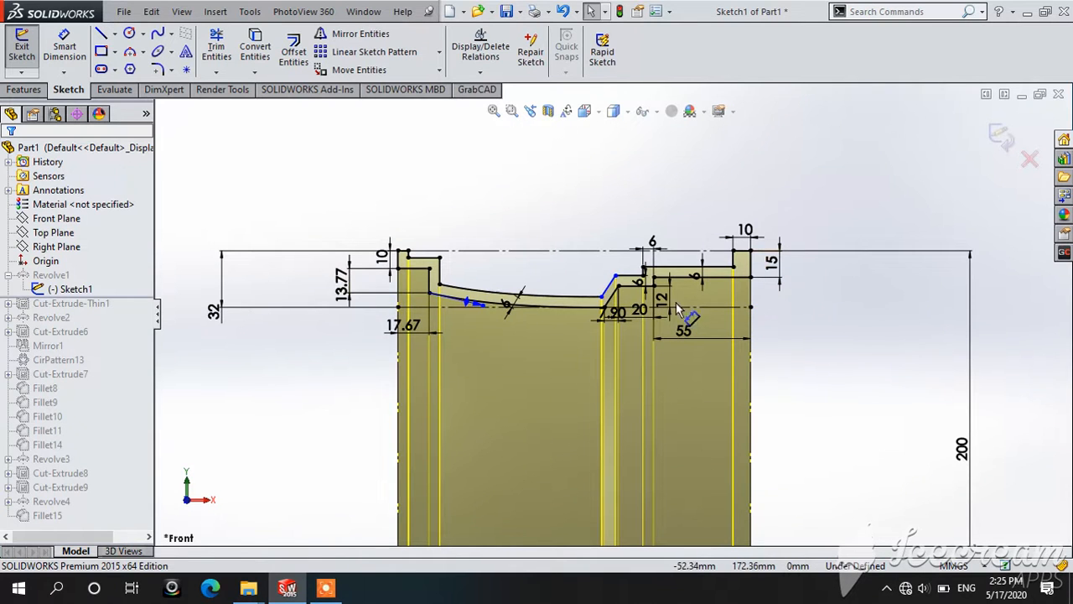
pyautogui.scroll(-3, 614, 325)
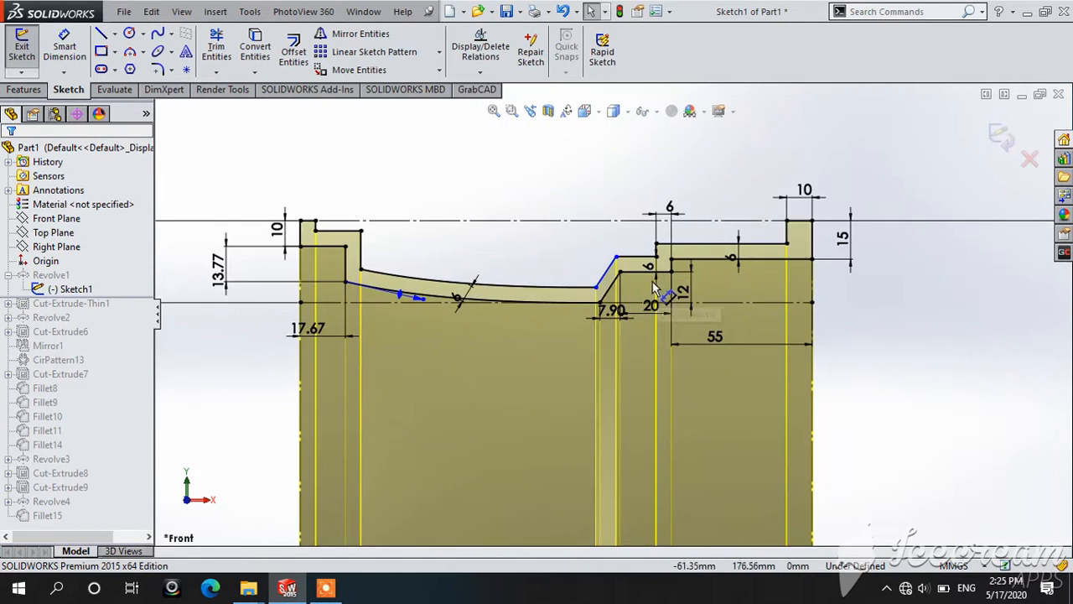
pyautogui.scroll(-2, 575, 335)
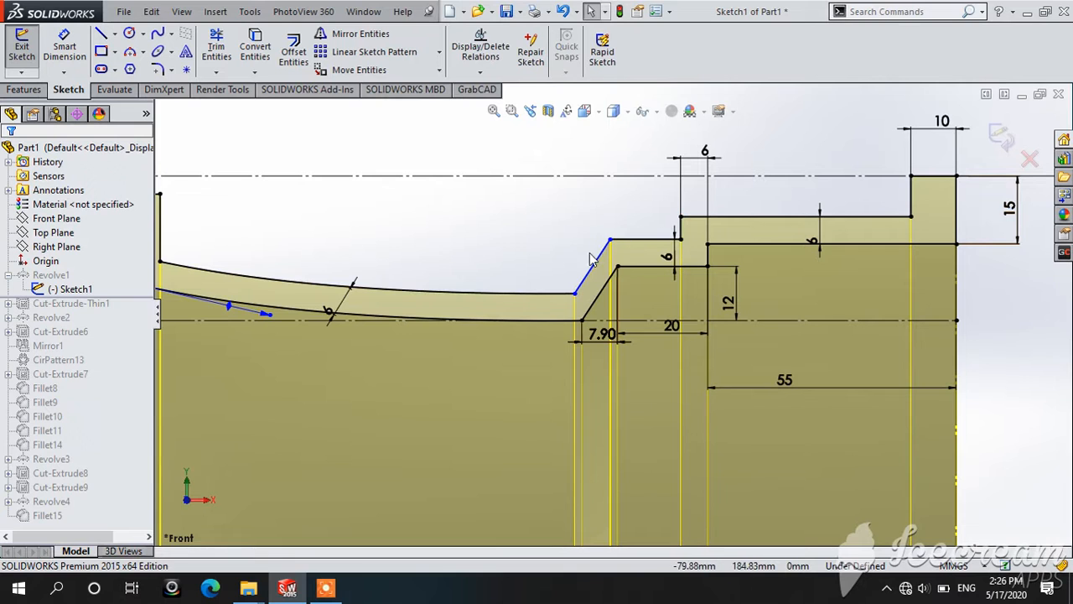
pyautogui.scroll(3, 555, 293)
pyautogui.scroll(-3, 641, 331)
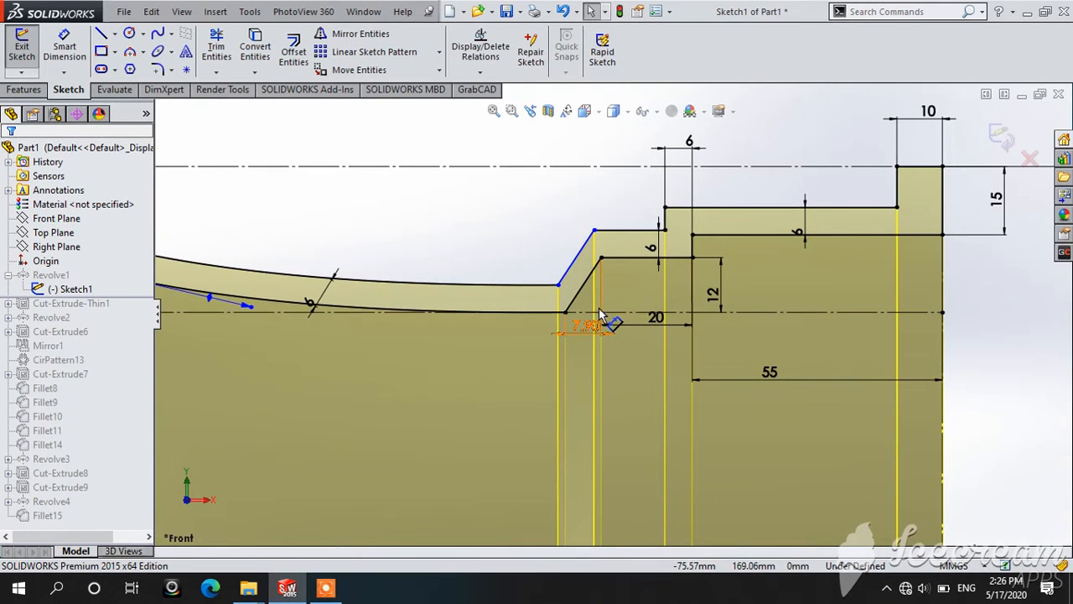
pyautogui.scroll(2, 599, 312)
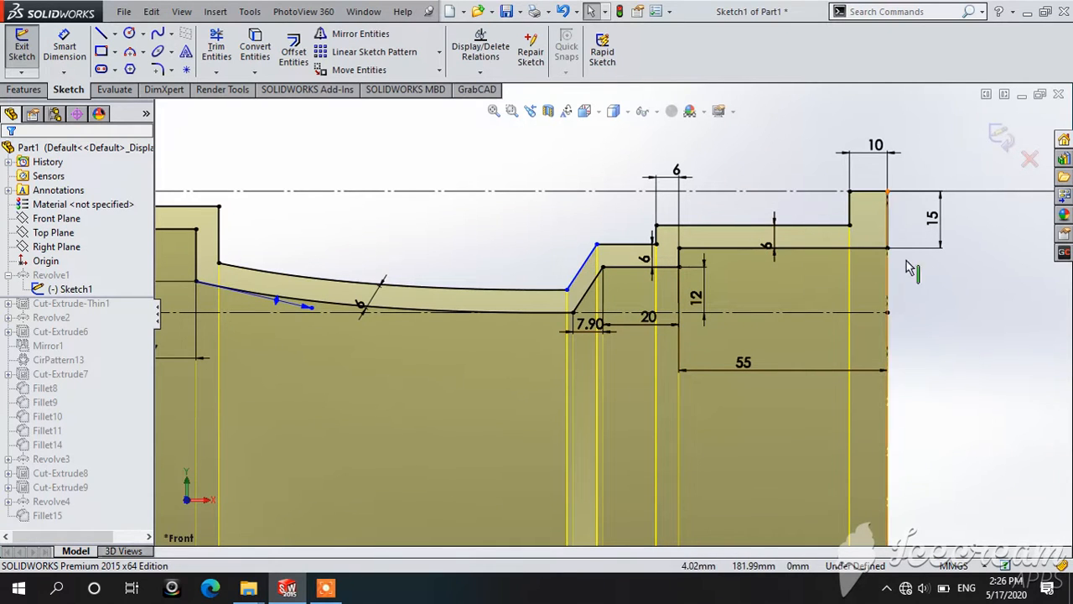
pyautogui.scroll(2, 906, 269)
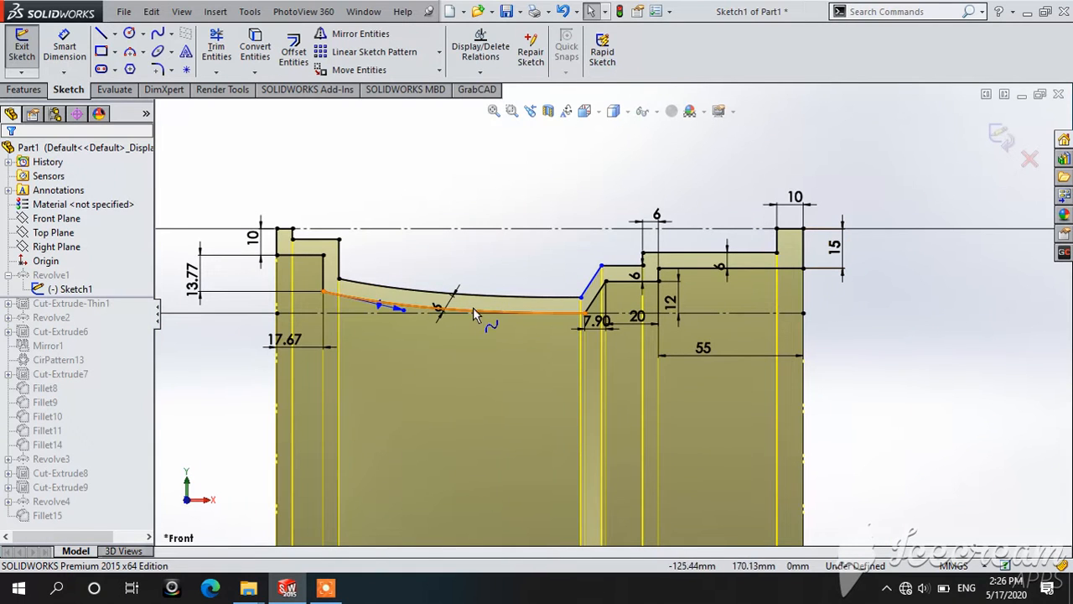
pyautogui.scroll(-1, 461, 311)
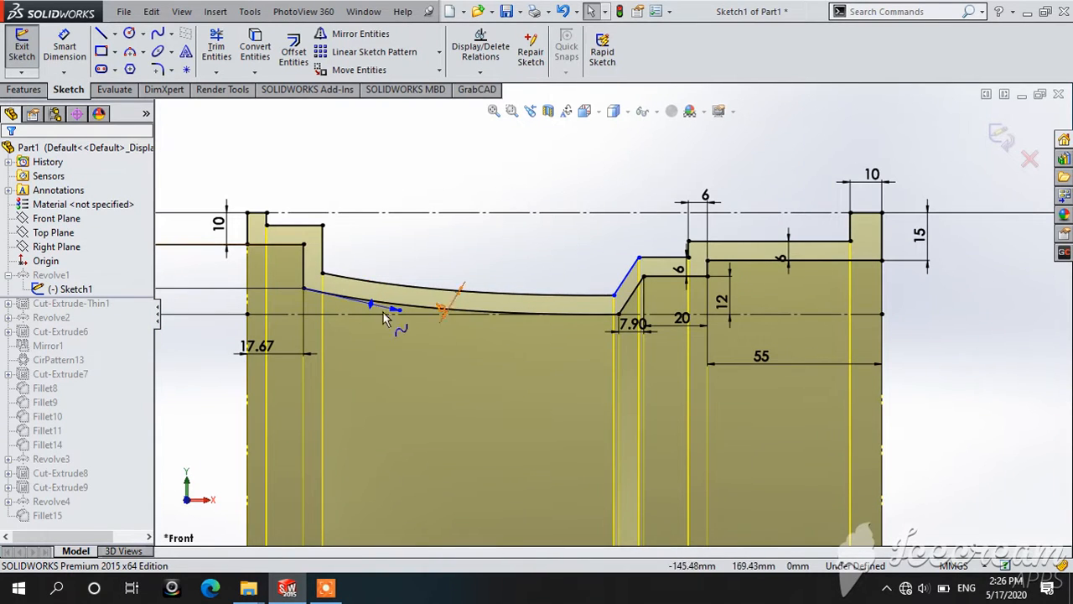
pyautogui.scroll(5, 612, 313)
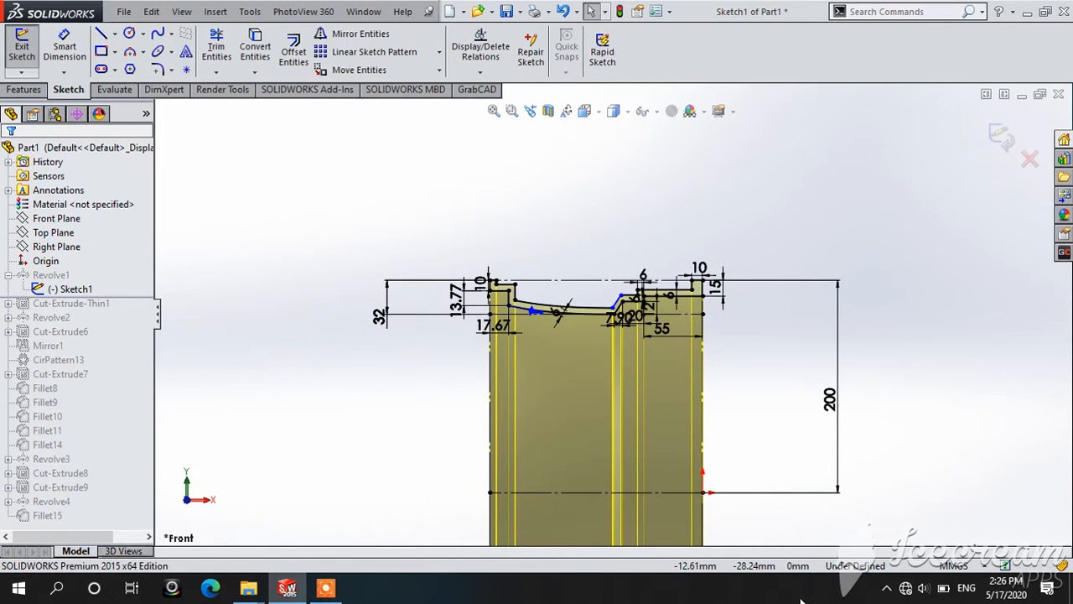
# - Show the model in isometric view and exit Sketch1 to rebuild Revolve1
pyautogui.hotkey('ctrl', '7')
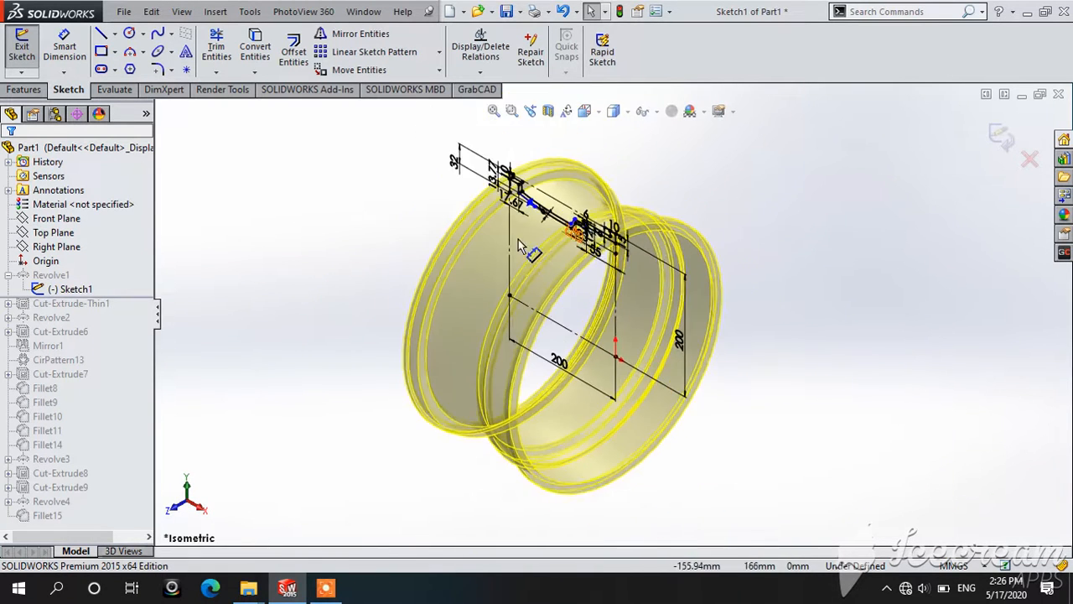
pyautogui.click(38, 291)
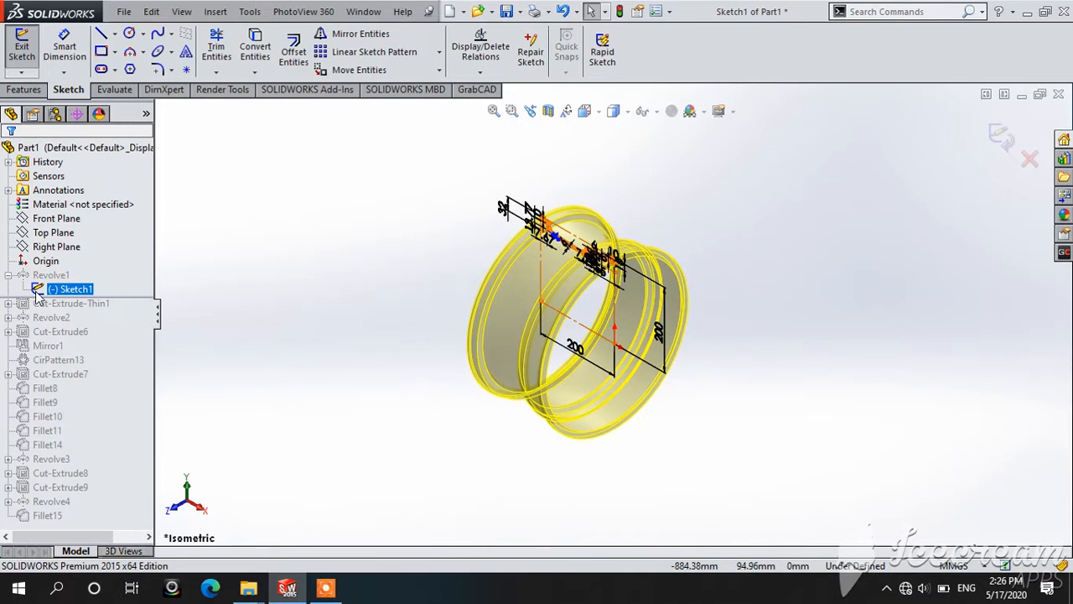
pyautogui.click(1005, 139)
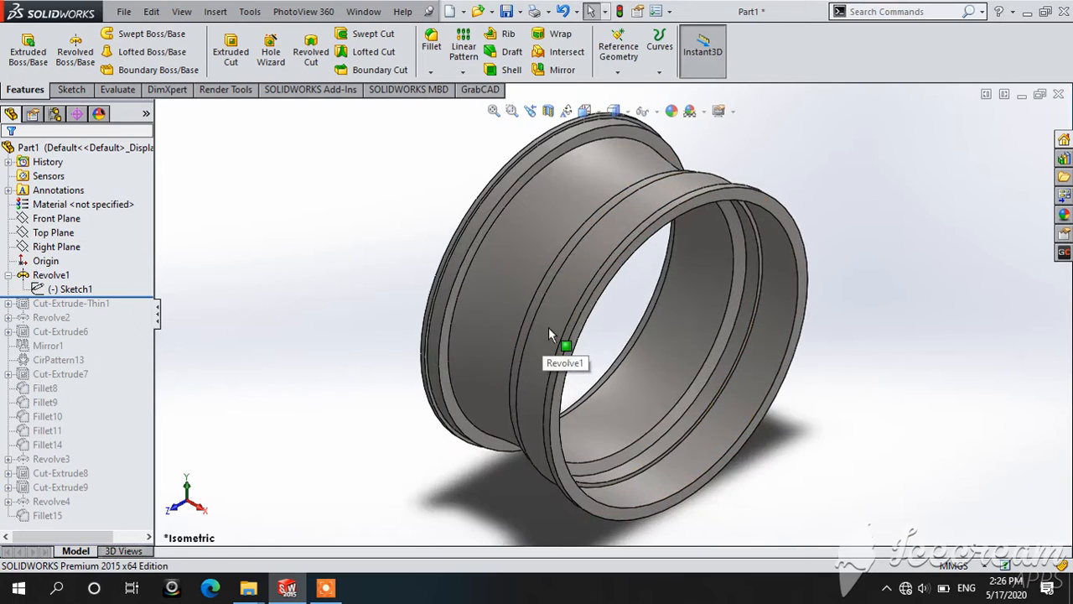
# - Examine the revolved rim body from the isometric view
pyautogui.scroll(-1, 585, 342)
pyautogui.scroll(2, 629, 201)
pyautogui.scroll(-4, 610, 201)
pyautogui.scroll(5, 597, 364)
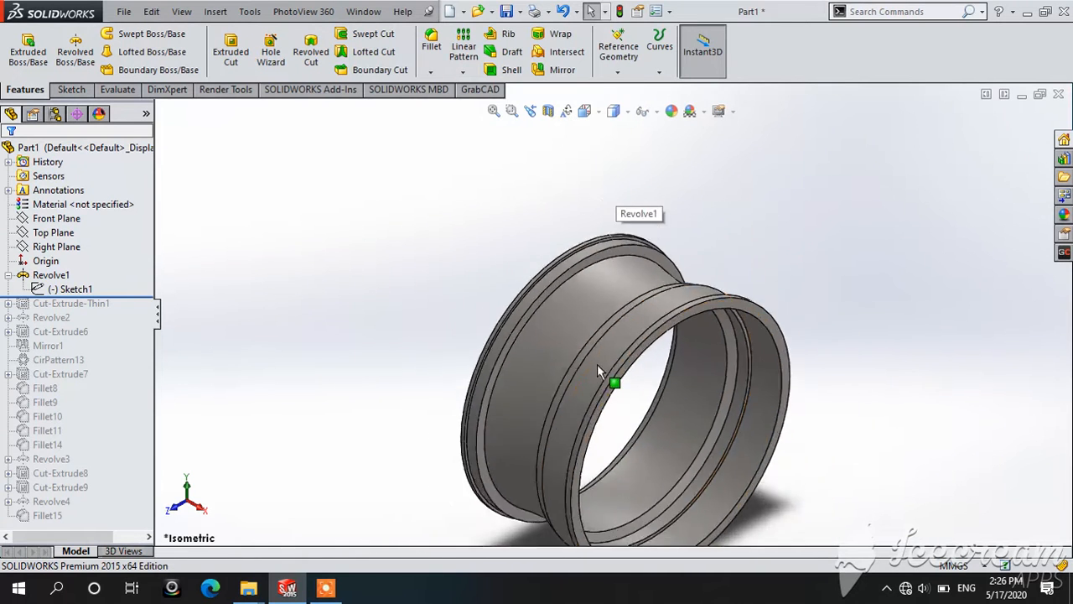
pyautogui.scroll(-3, 604, 400)
pyautogui.scroll(2, 604, 283)
pyautogui.scroll(-2, 606, 321)
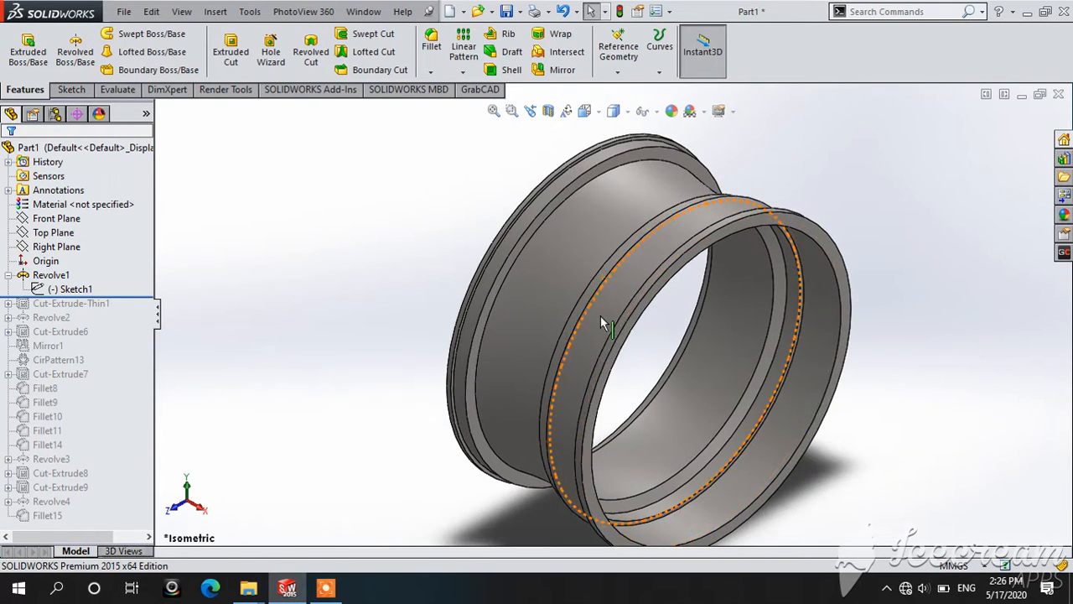
pyautogui.scroll(3, 601, 323)
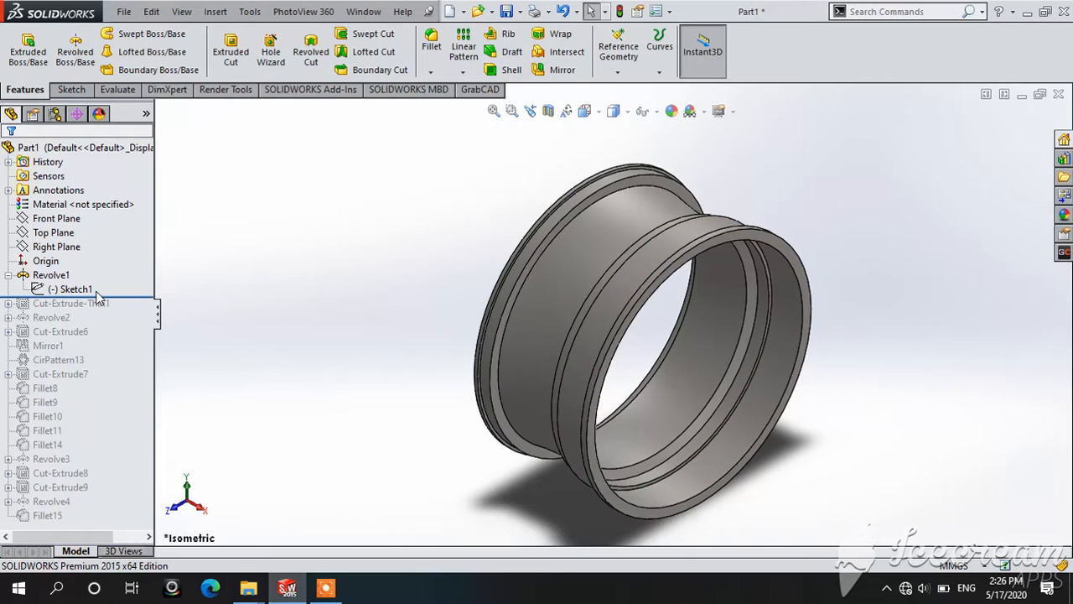
# - Roll the feature history forward past Cut-Extrude-Thin1 and open its Sketch2 for editing
pyautogui.moveTo(99, 298); pyautogui.dragTo(104, 307)
pyautogui.click(70, 322)
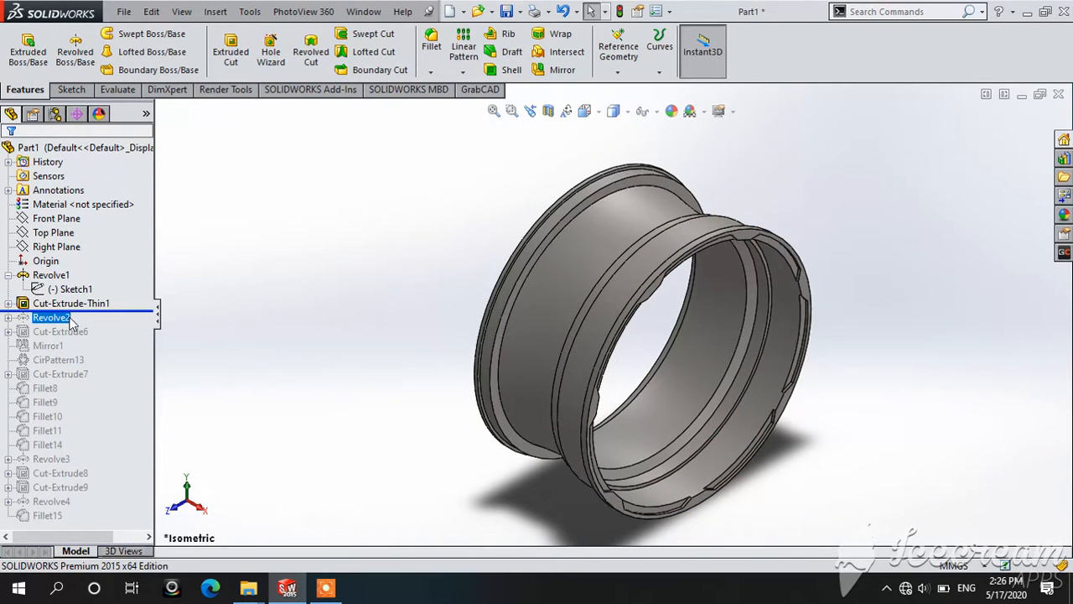
pyautogui.click(8, 303)
pyautogui.rightClick(50, 316)
pyautogui.click(52, 275)
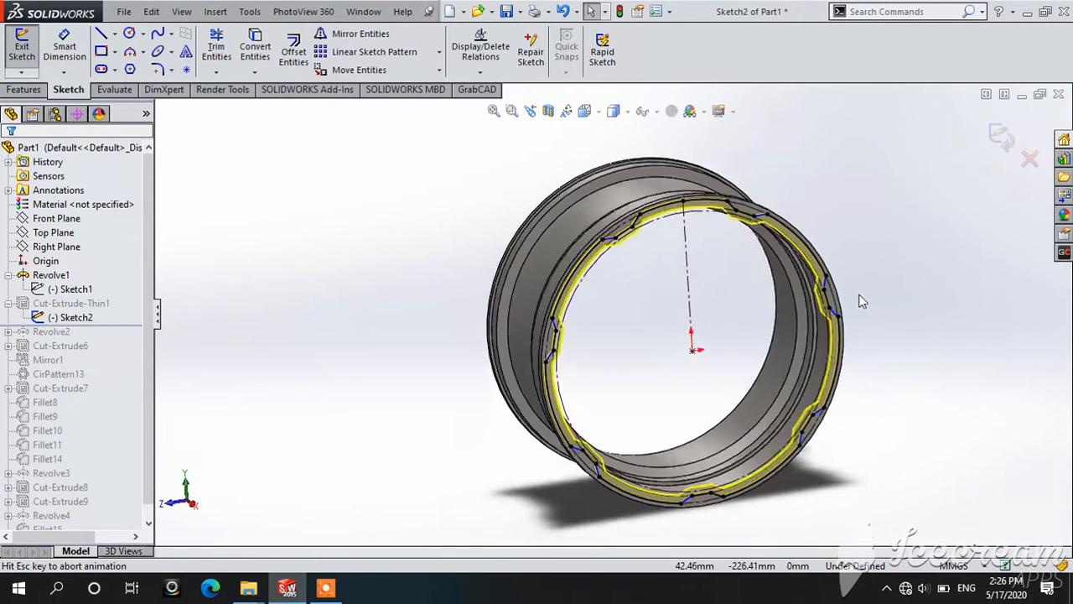
# - Examine Sketch2's notched ring outline, checking the overall diameter, the upper notch width and the sloped notch segments
pyautogui.scroll(-2, 664, 355)
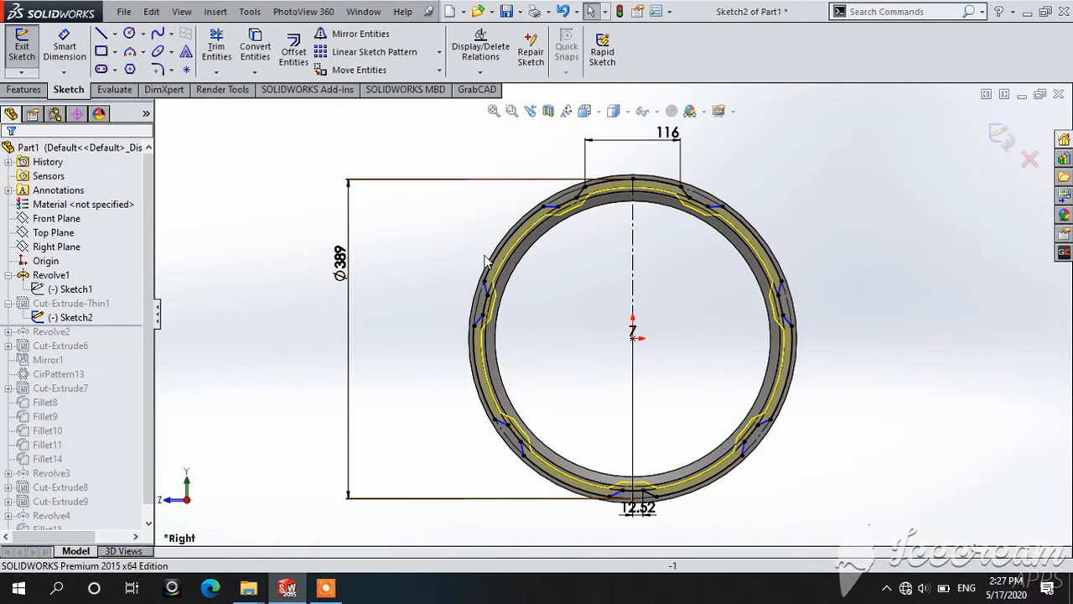
pyautogui.scroll(-1, 618, 227)
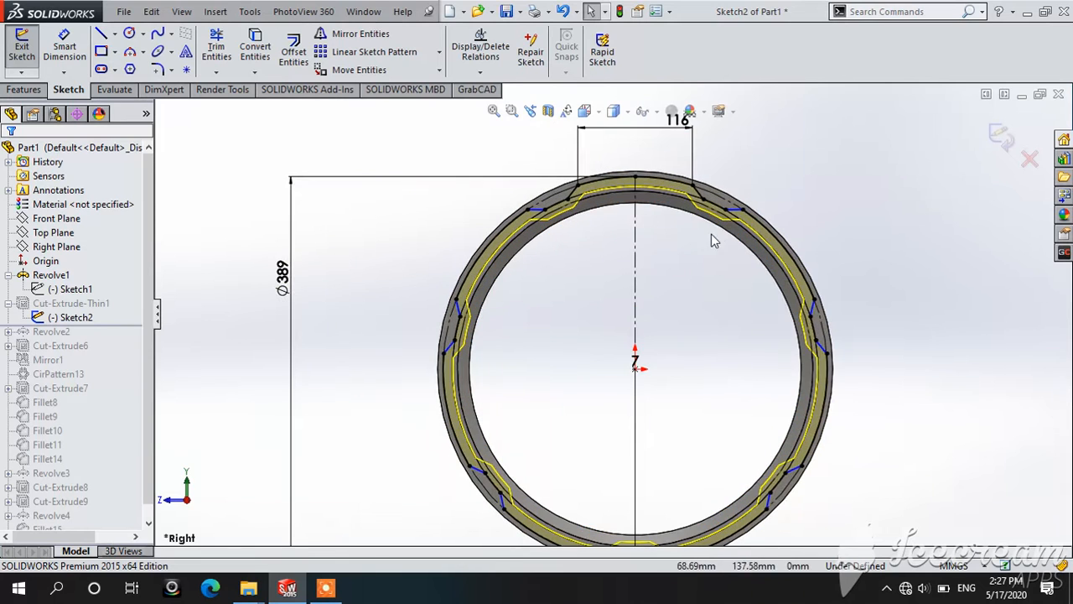
pyautogui.scroll(1, 653, 511)
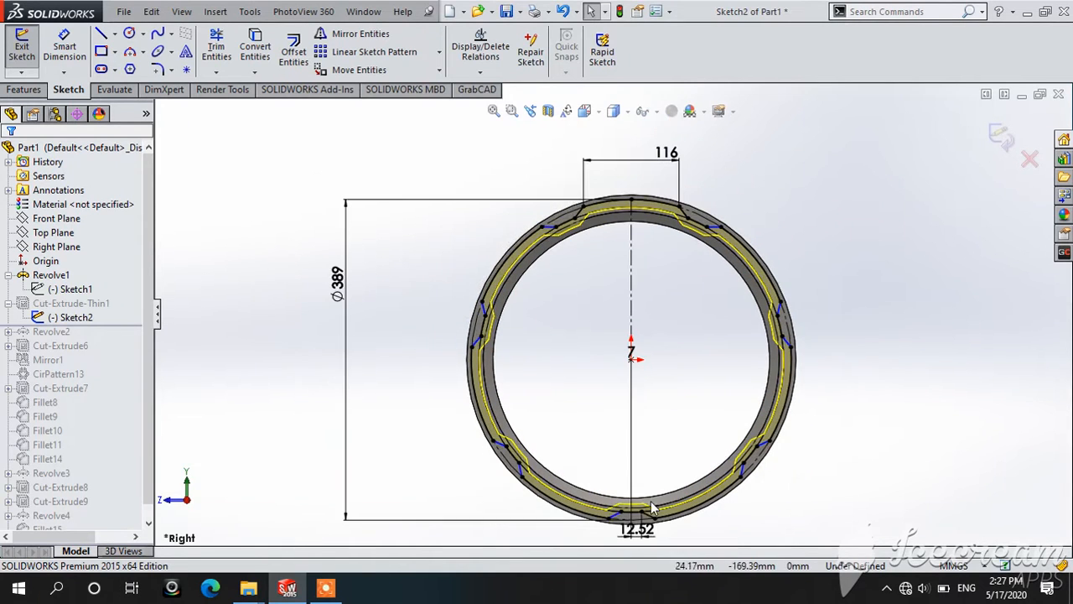
pyautogui.scroll(-2, 627, 227)
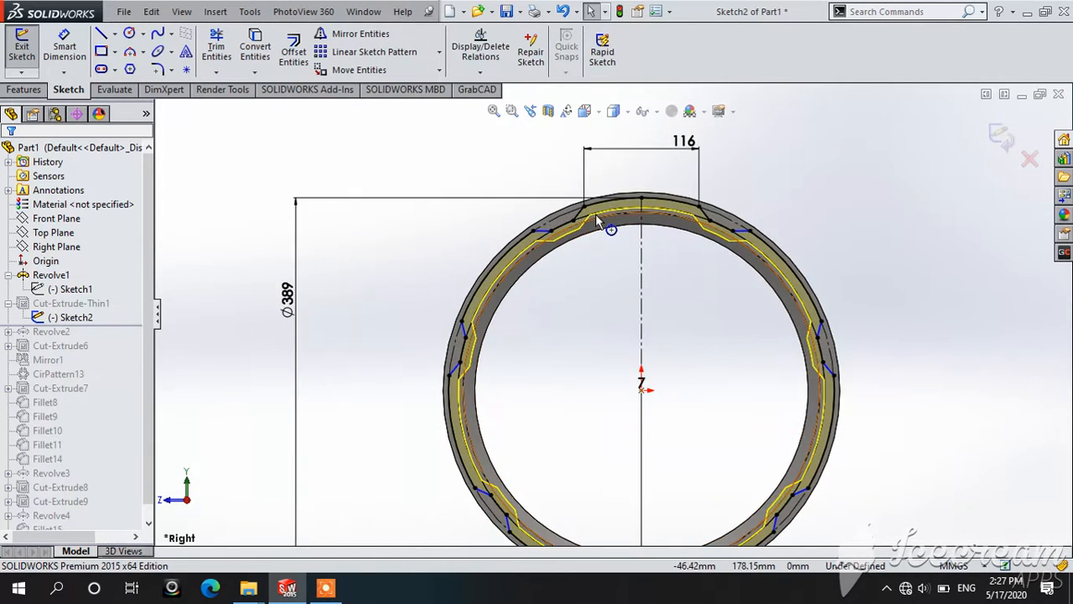
pyautogui.scroll(-1, 595, 216)
pyautogui.scroll(-1, 589, 228)
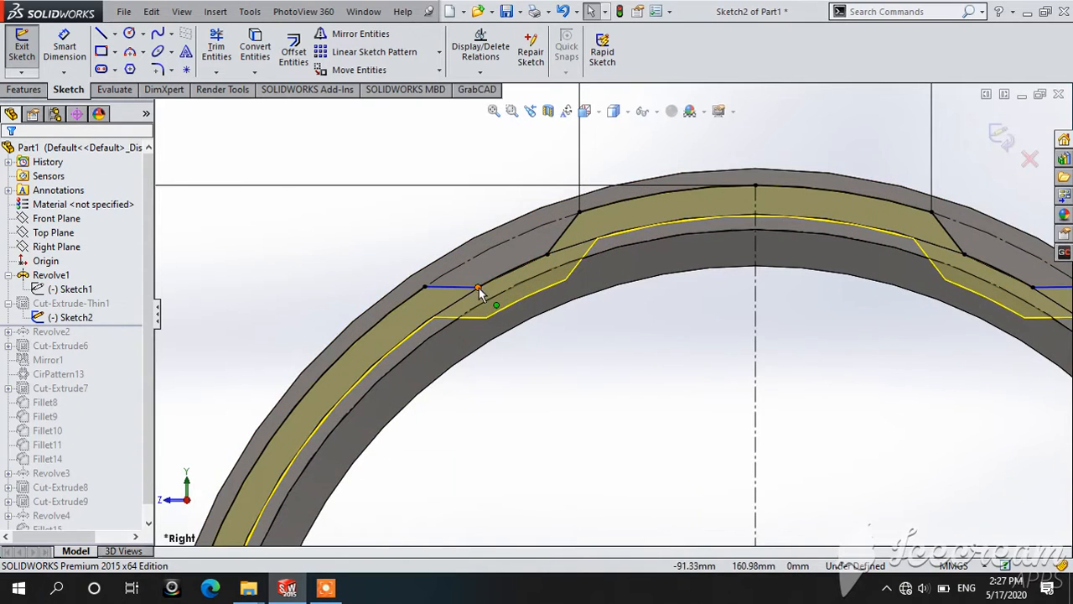
pyautogui.scroll(3, 922, 304)
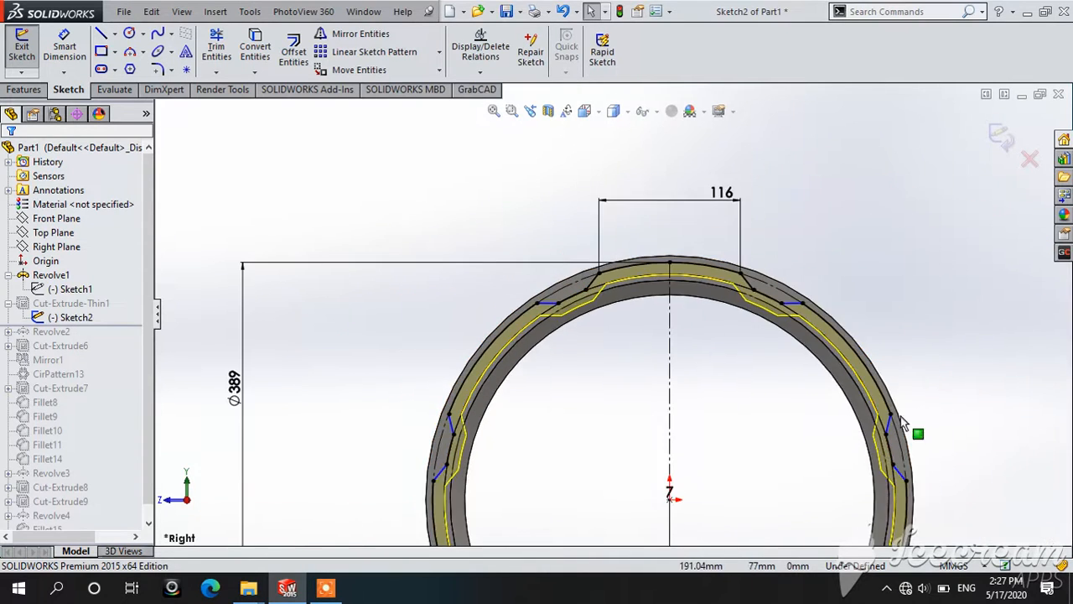
pyautogui.scroll(2, 872, 453)
pyautogui.scroll(-1, 625, 470)
pyautogui.scroll(2, 559, 493)
pyautogui.scroll(-1, 508, 436)
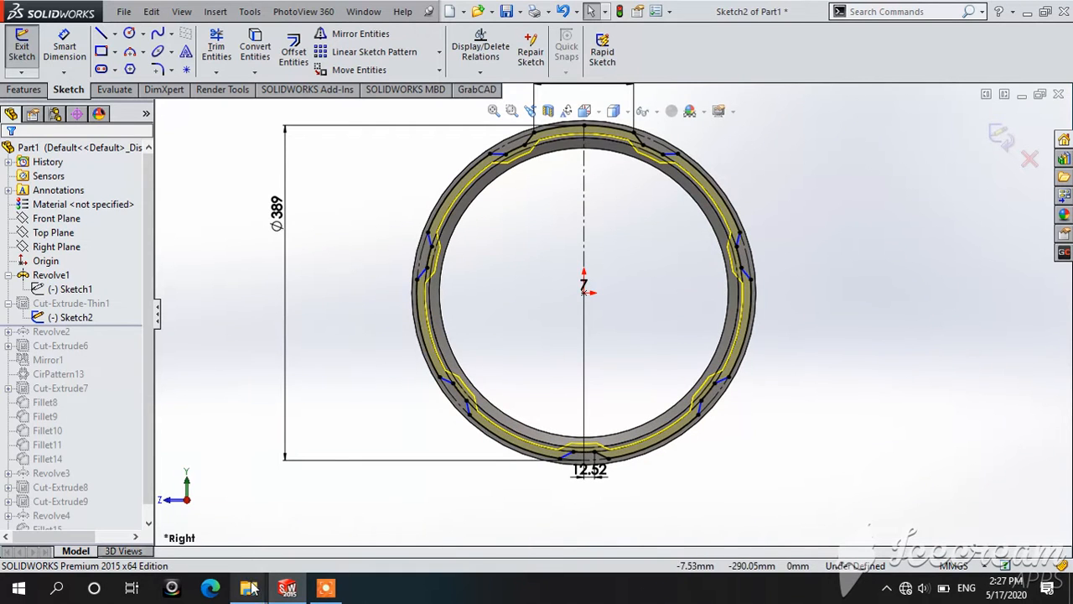
pyautogui.scroll(-1, 403, 283)
pyautogui.scroll(1, 611, 318)
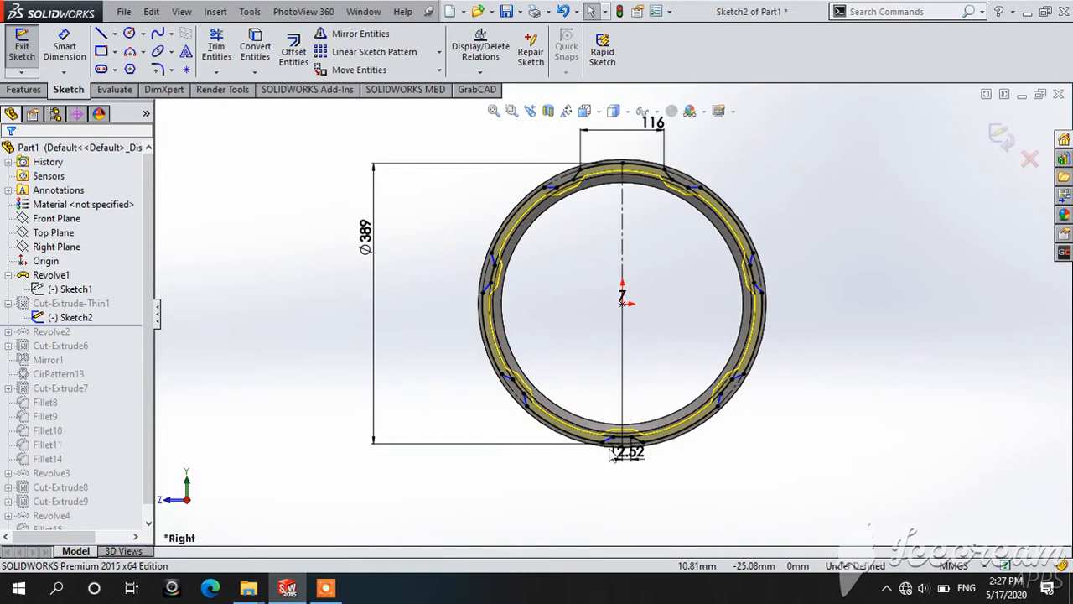
# - Inspect the lowest notch of Sketch2 and its half-width dimension up close, and compare it with the full ring outline
pyautogui.scroll(-5, 568, 455)
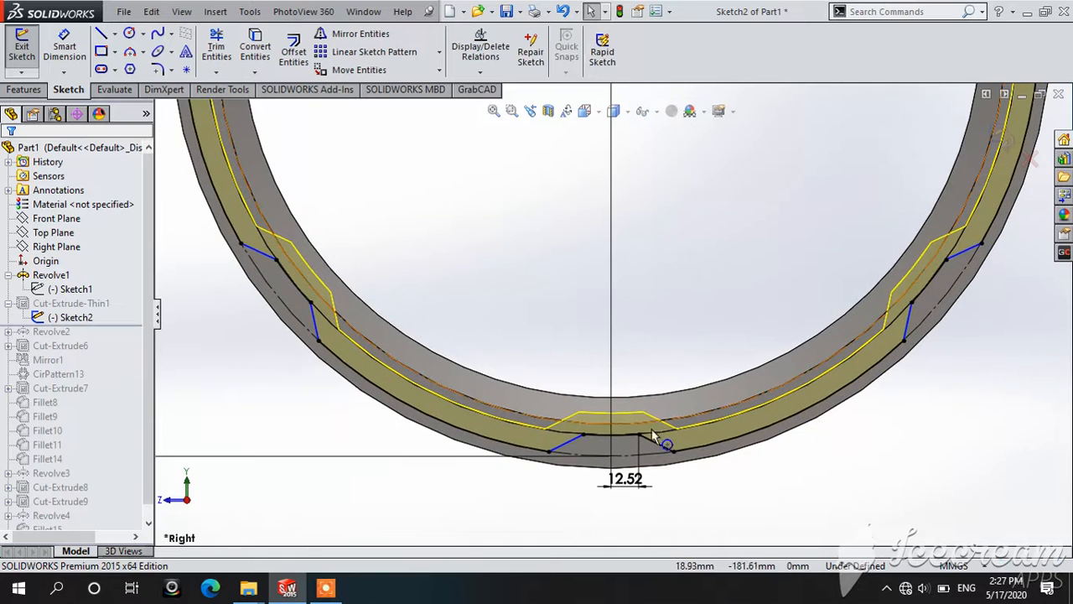
pyautogui.scroll(-4, 625, 495)
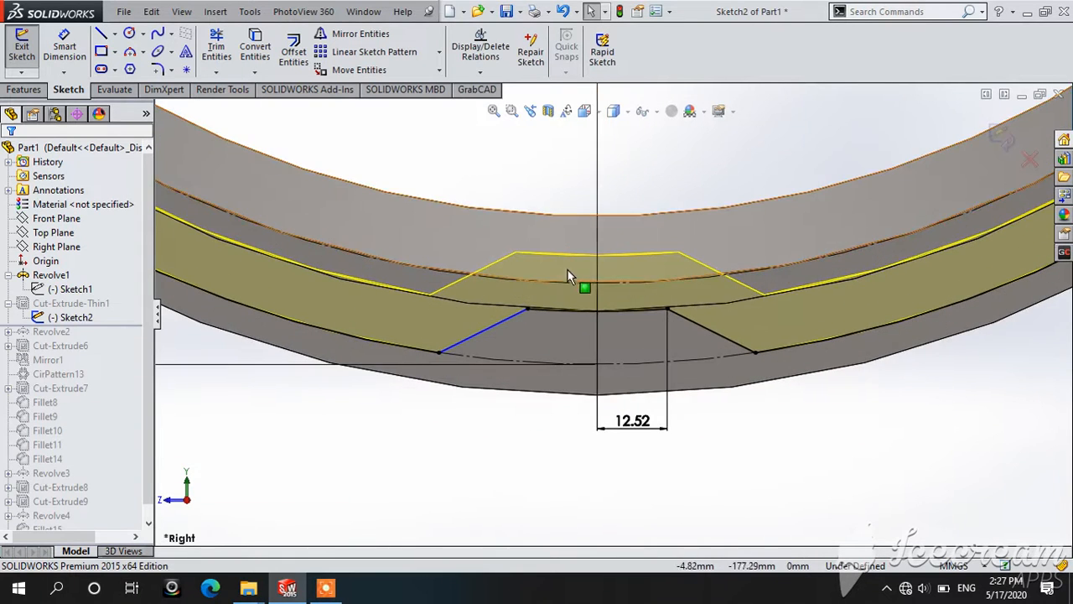
pyautogui.scroll(7, 597, 368)
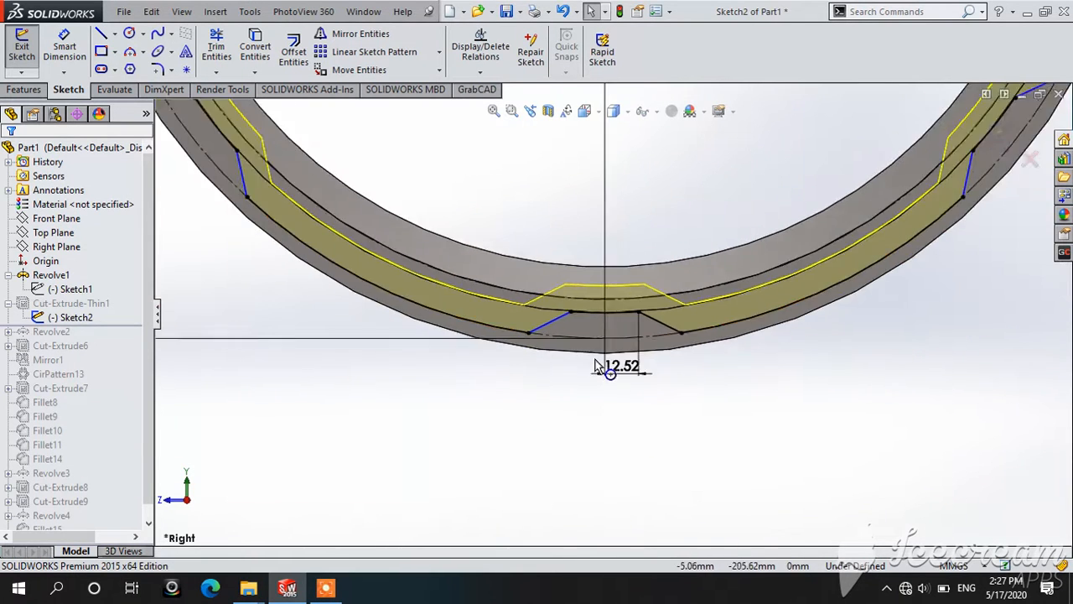
pyautogui.scroll(1, 633, 30)
pyautogui.scroll(4, 639, 172)
pyautogui.scroll(2, 638, 173)
pyautogui.scroll(-4, 635, 171)
pyautogui.scroll(2, 553, 453)
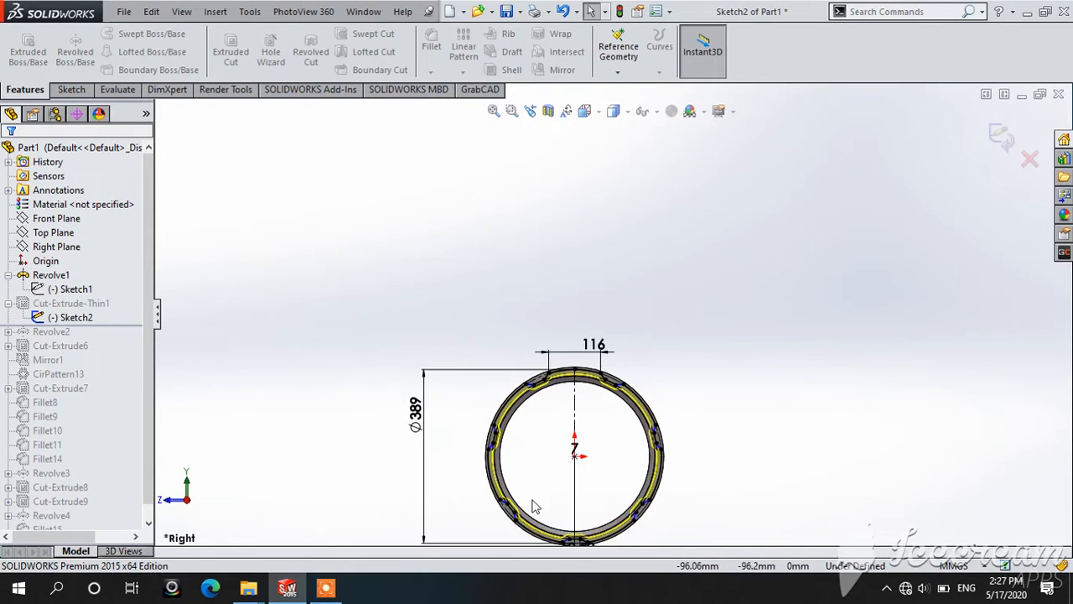
pyautogui.scroll(-4, 526, 528)
pyautogui.scroll(2, 604, 515)
pyautogui.scroll(-4, 666, 353)
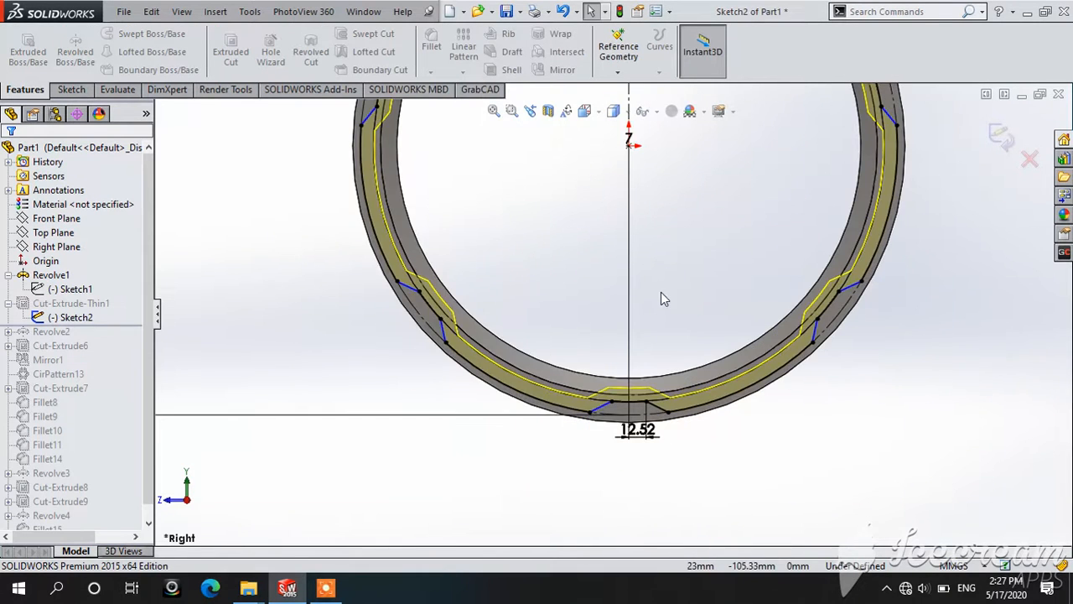
pyautogui.scroll(5, 660, 277)
pyautogui.scroll(-4, 613, 190)
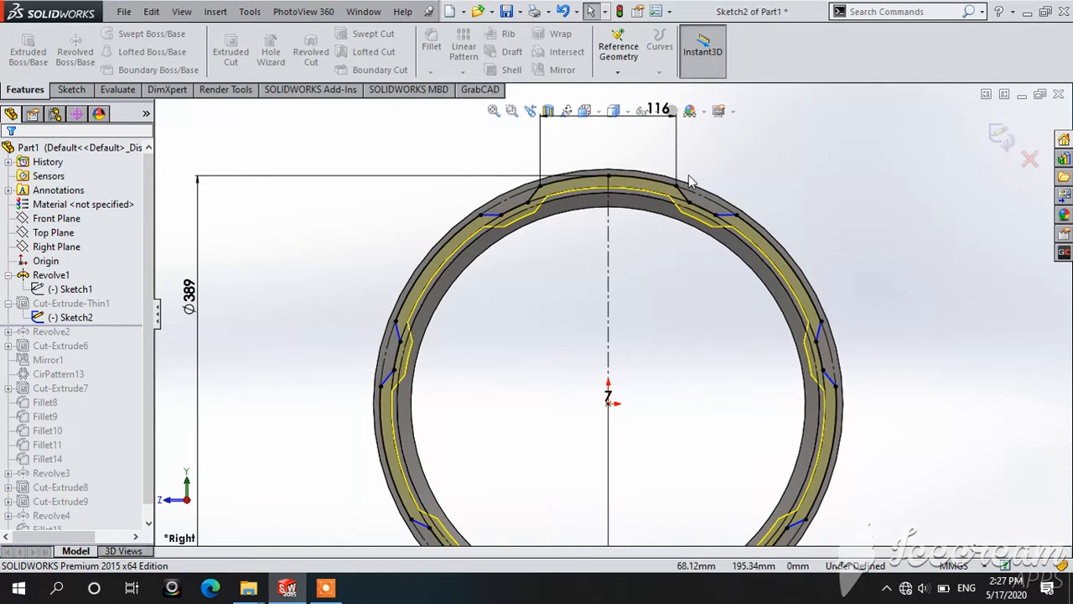
pyautogui.scroll(1, 652, 227)
pyautogui.scroll(-1, 585, 267)
pyautogui.scroll(2, 585, 267)
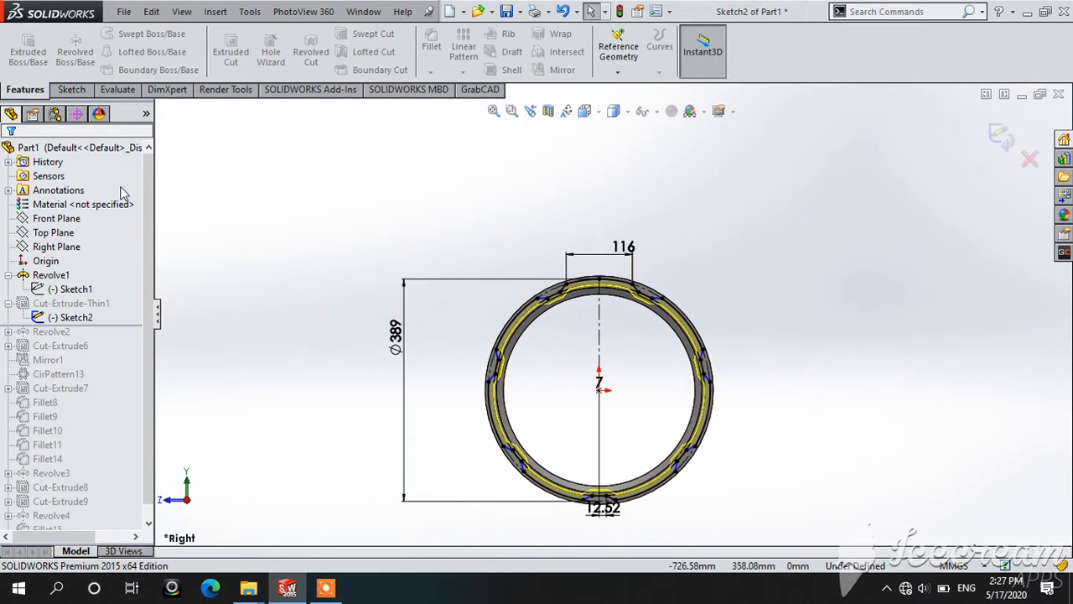
# - Exit Sketch2 and review the cut depth and thin-feature thickness settings of Cut-Extrude-Thin1
pyautogui.click(76, 317)
pyautogui.click(578, 390)
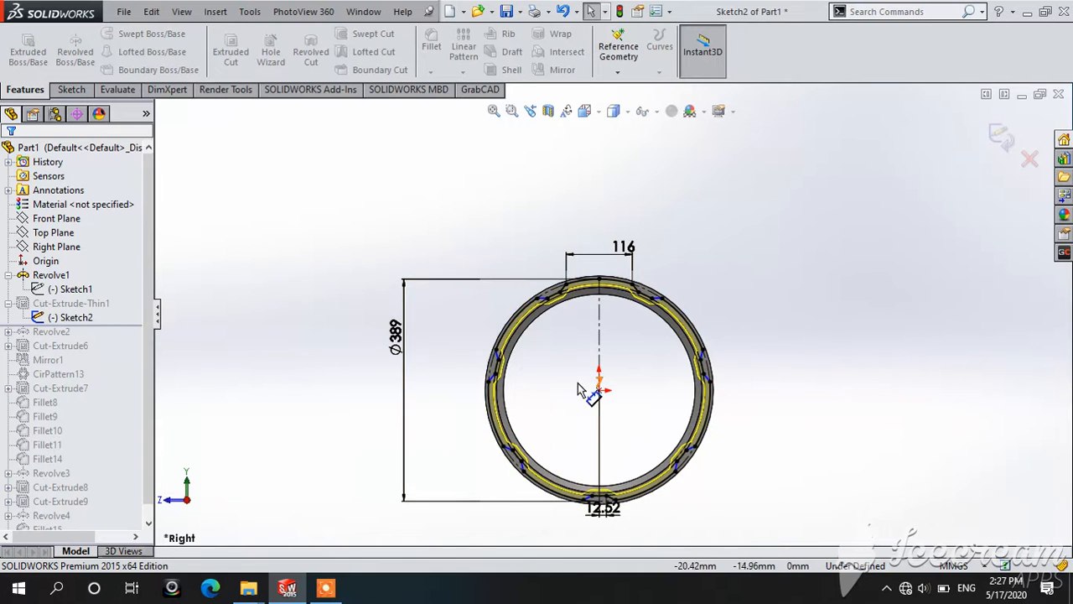
pyautogui.click(997, 133)
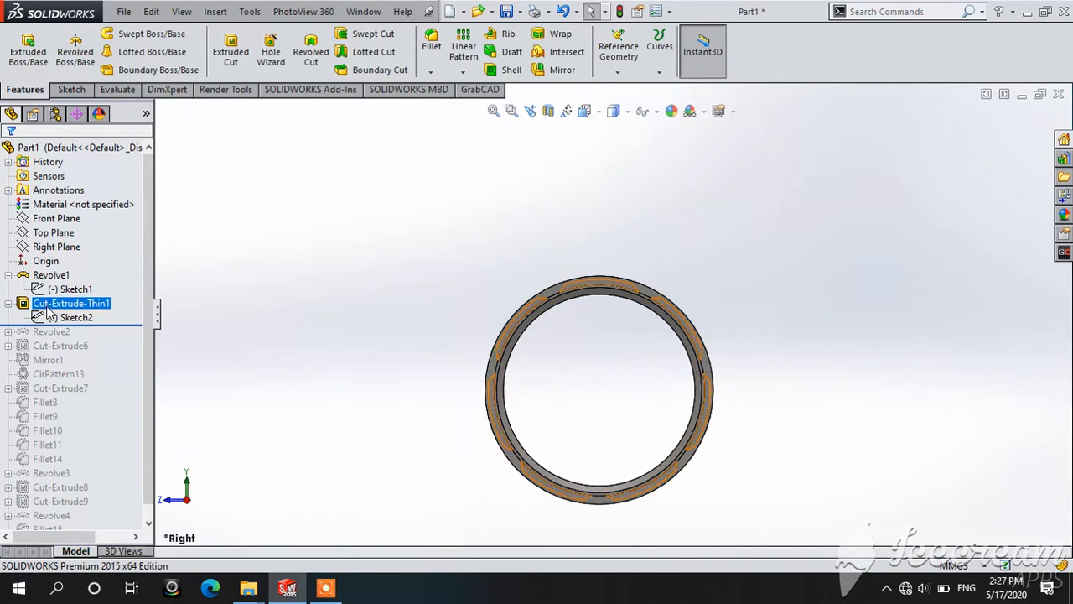
pyautogui.rightClick(49, 305)
pyautogui.click(60, 253)
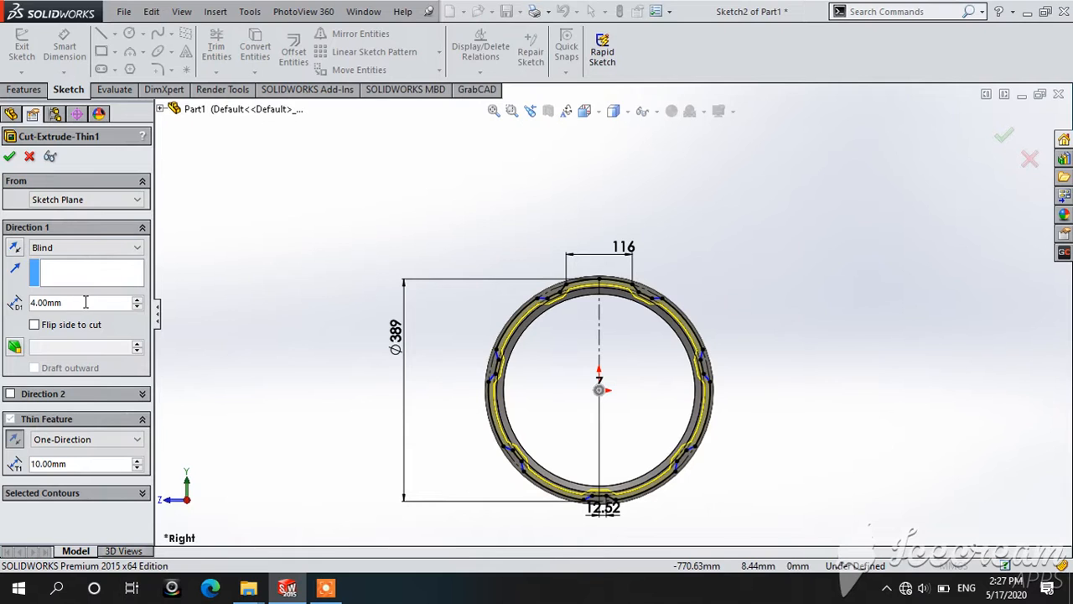
pyautogui.click(10, 159)
# - Examine the notched thin cut around the rim's face from the right view
pyautogui.scroll(-2, 635, 407)
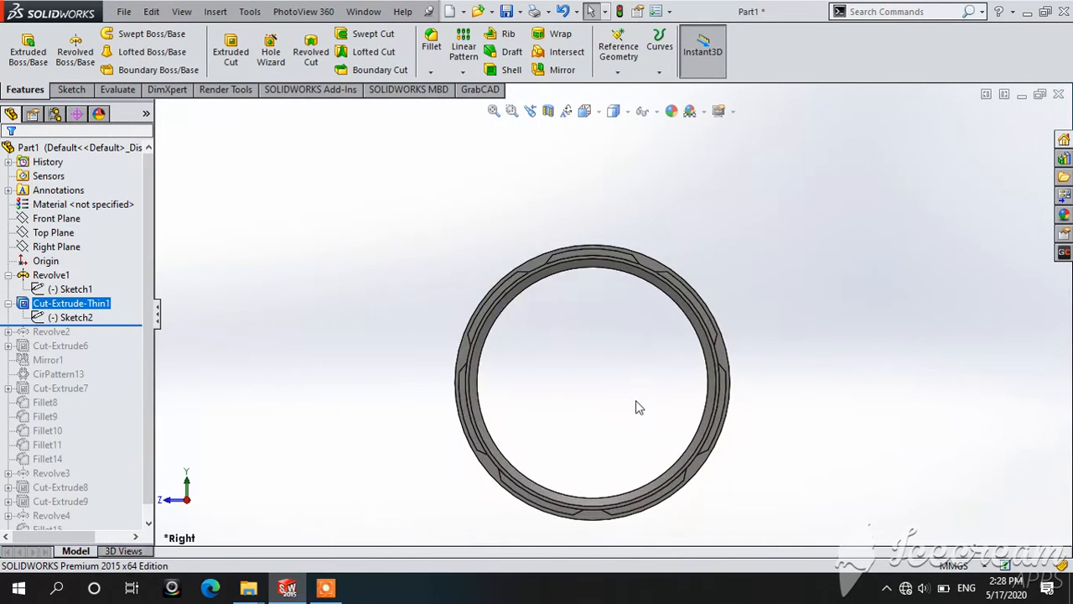
pyautogui.scroll(3, 704, 379)
pyautogui.scroll(-5, 436, 230)
pyautogui.scroll(6, 876, 339)
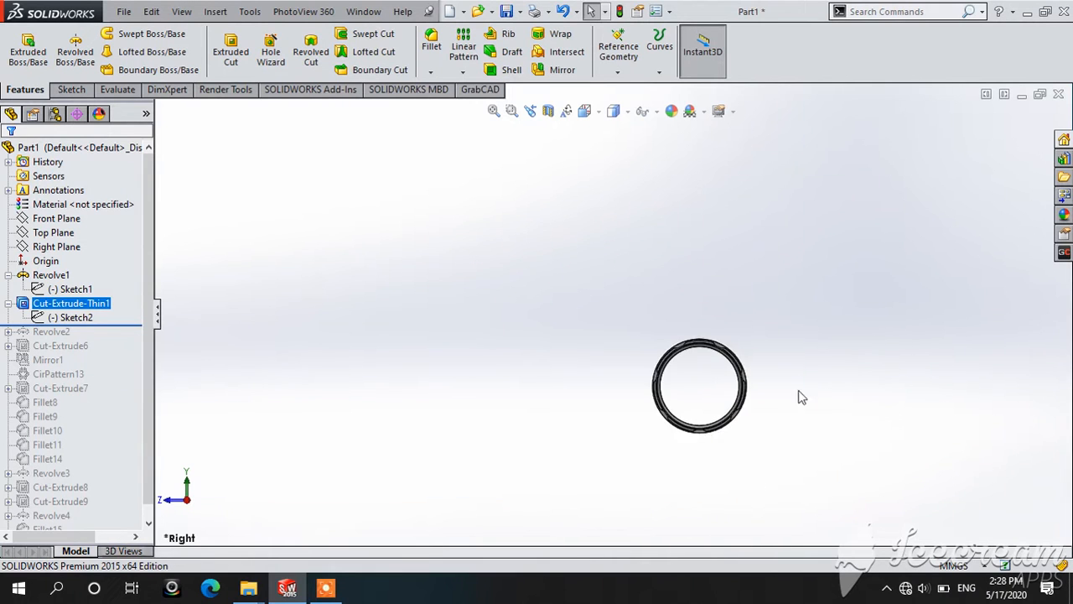
pyautogui.scroll(-3, 755, 352)
pyautogui.scroll(-6, 704, 304)
pyautogui.scroll(3, 591, 210)
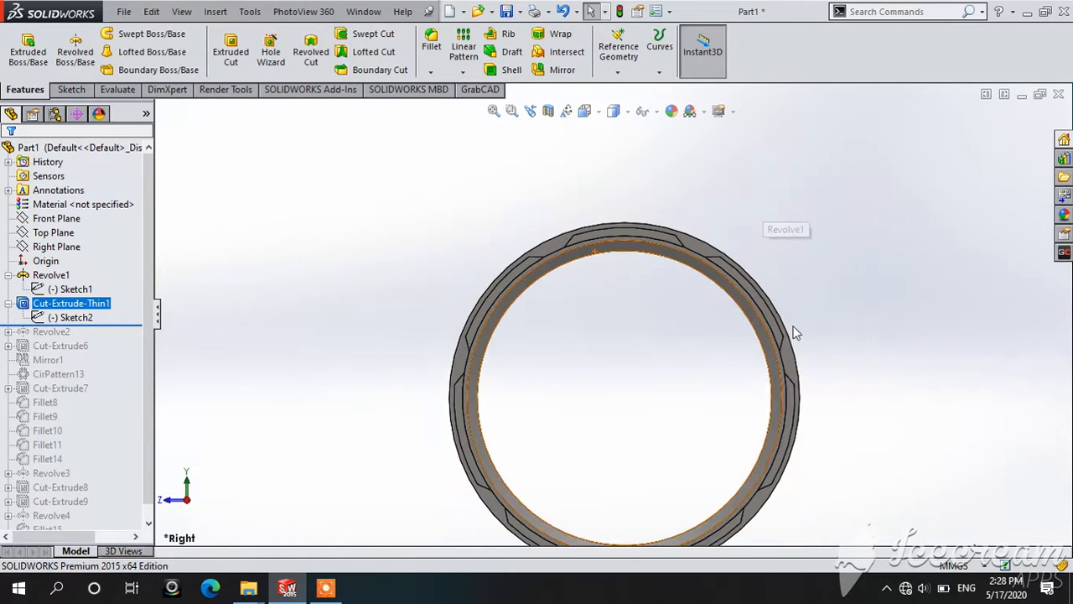
# - Roll the feature history forward past Revolve2 and open its Sketch3 for editing
pyautogui.moveTo(75, 326); pyautogui.dragTo(22, 351)
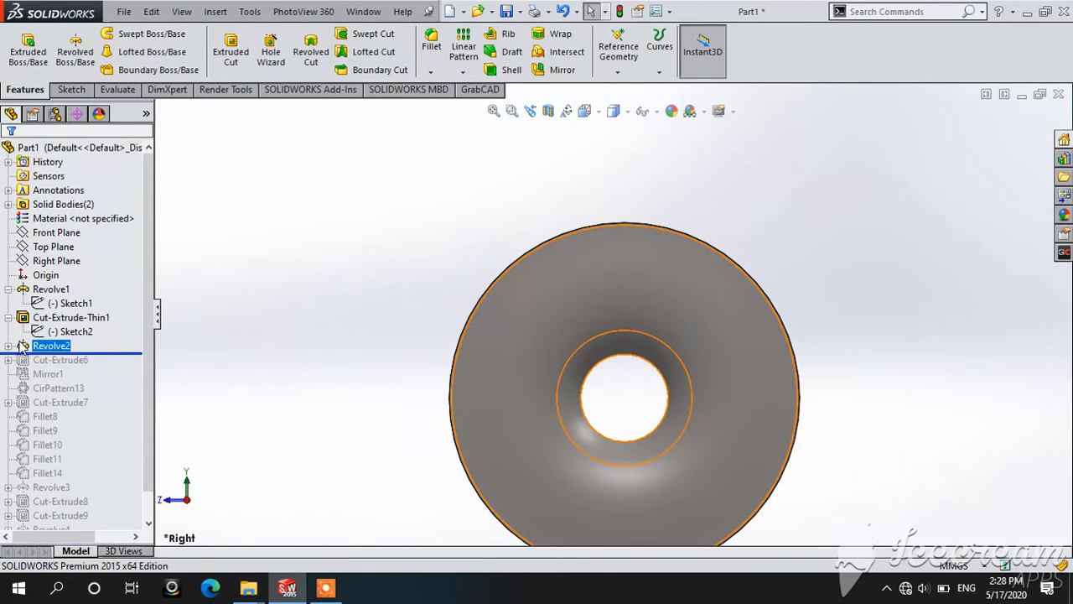
pyautogui.click(7, 347)
pyautogui.click(63, 359)
pyautogui.rightClick(63, 359)
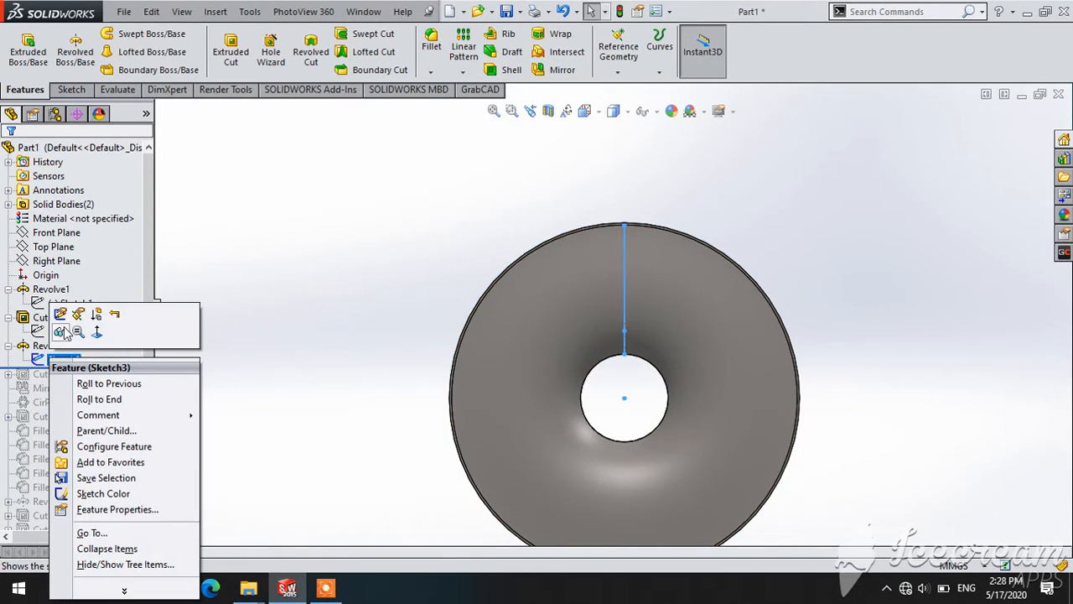
pyautogui.click(63, 317)
# - Show Sketch3 in isometric view and examine how the disc profile sits inside the rim
pyautogui.scroll(3, 690, 376)
pyautogui.scroll(-3, 646, 426)
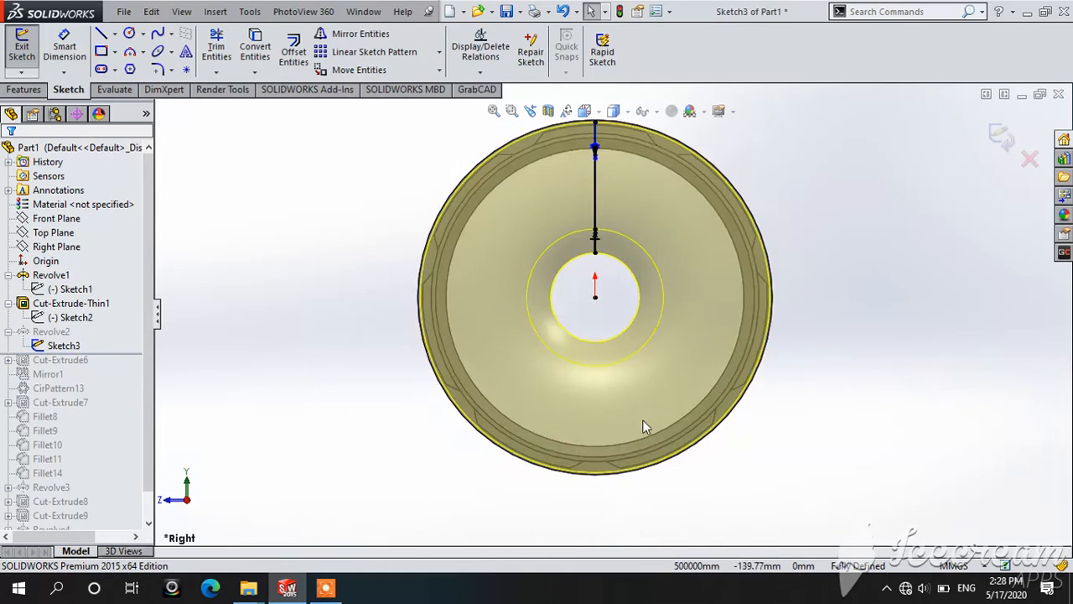
pyautogui.scroll(2, 634, 229)
pyautogui.scroll(-4, 625, 235)
pyautogui.hotkey('ctrl', '7')
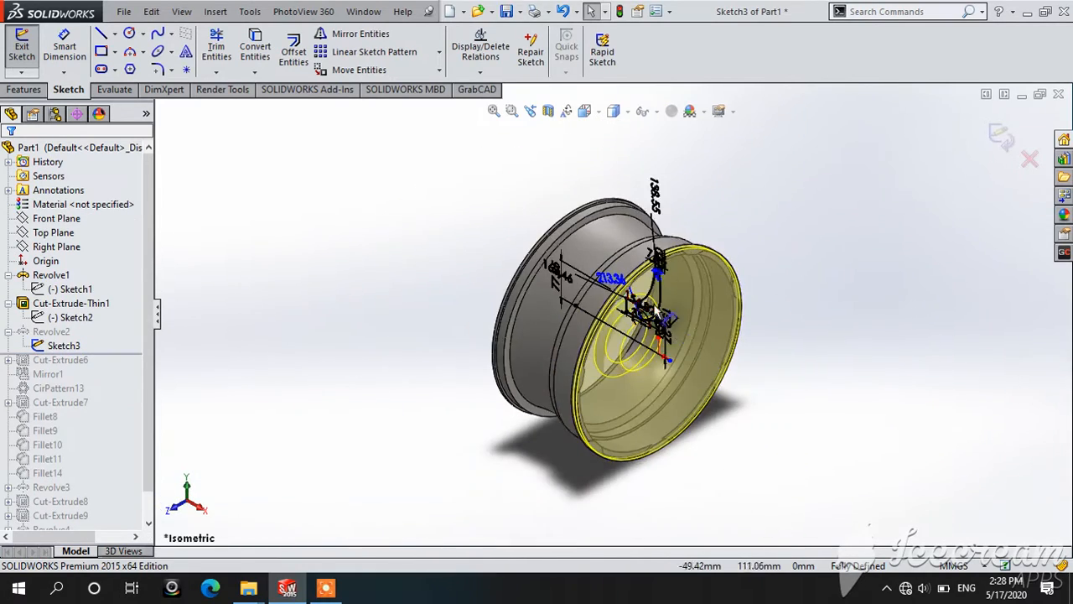
pyautogui.scroll(-4, 630, 319)
pyautogui.scroll(3, 616, 227)
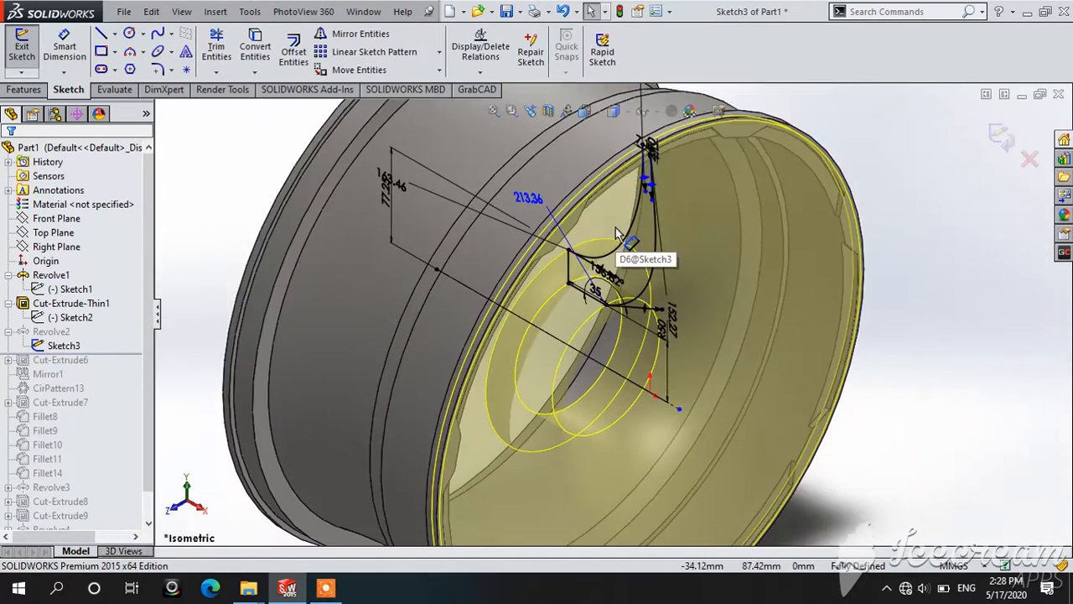
pyautogui.scroll(-3, 589, 335)
pyautogui.scroll(2, 599, 334)
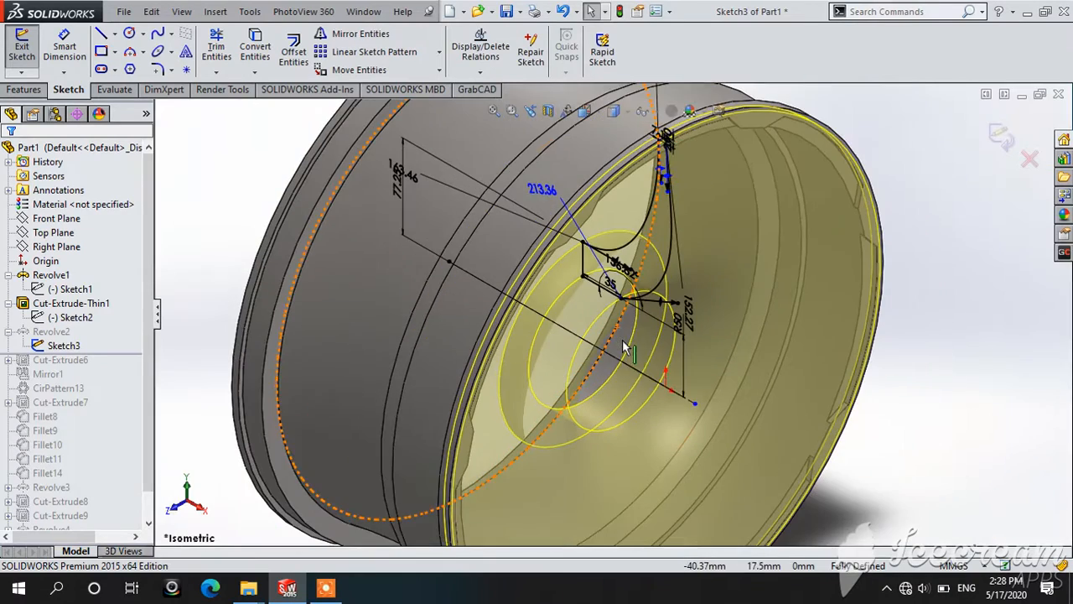
# - Switch to the front view and inspect Sketch3's curved disc profile, including its hub, arc, angle and rim-edge dimensions
pyautogui.hotkey('ctrl', '1')
pyautogui.scroll(-4, 673, 368)
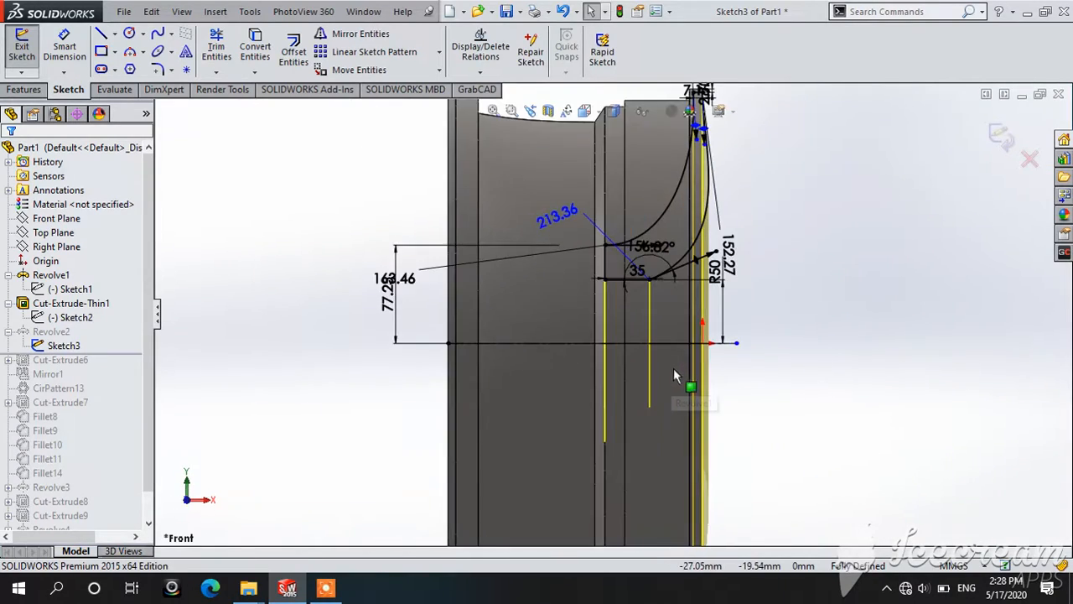
pyautogui.scroll(-4, 754, 192)
pyautogui.scroll(3, 587, 411)
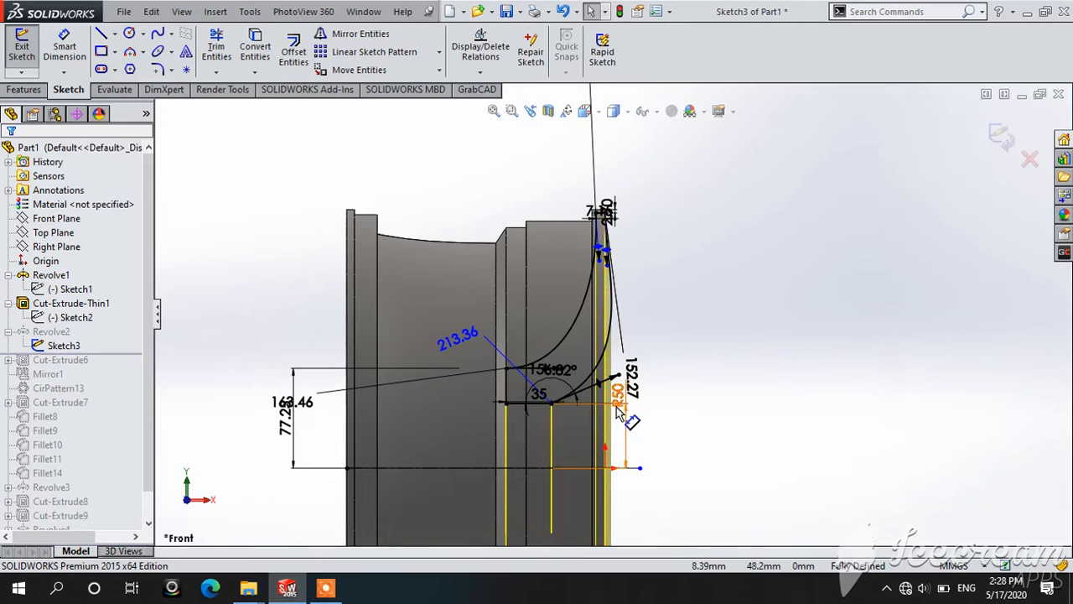
pyautogui.scroll(-2, 575, 421)
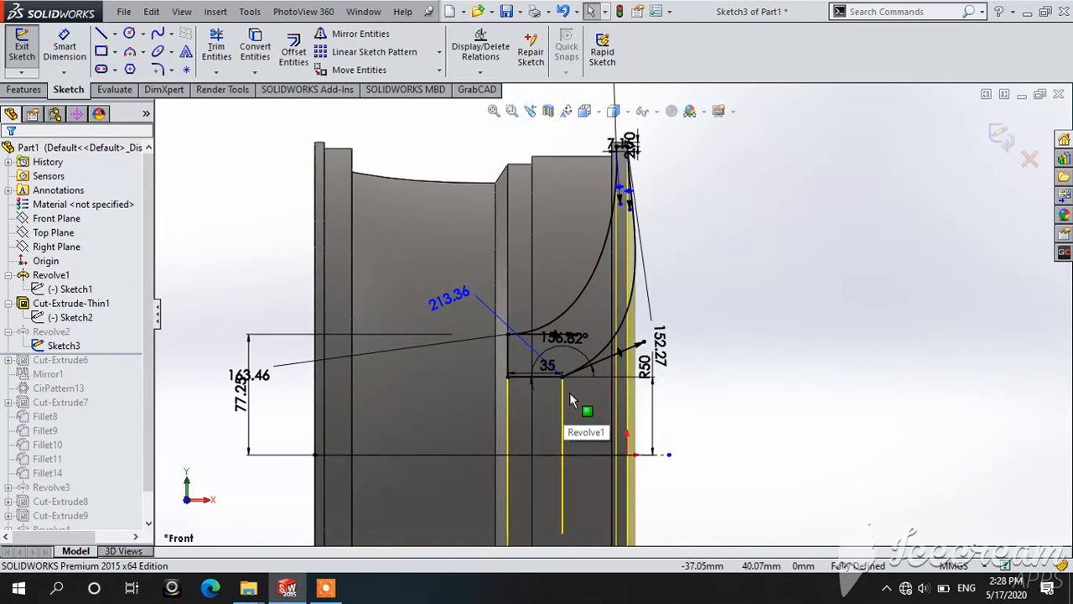
pyautogui.scroll(-2, 612, 379)
pyautogui.scroll(3, 511, 411)
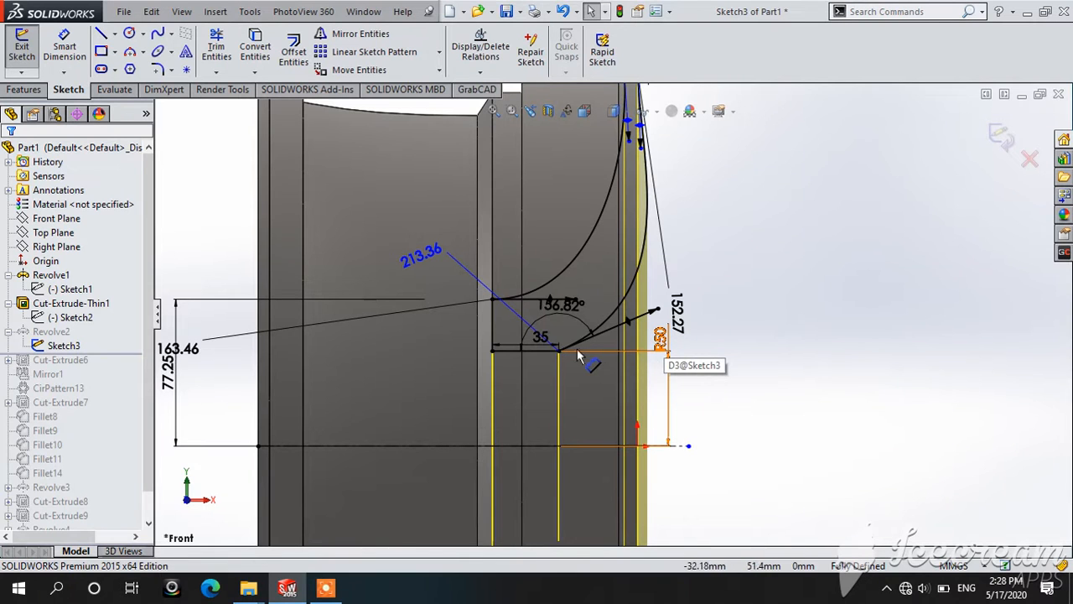
pyautogui.scroll(2, 634, 250)
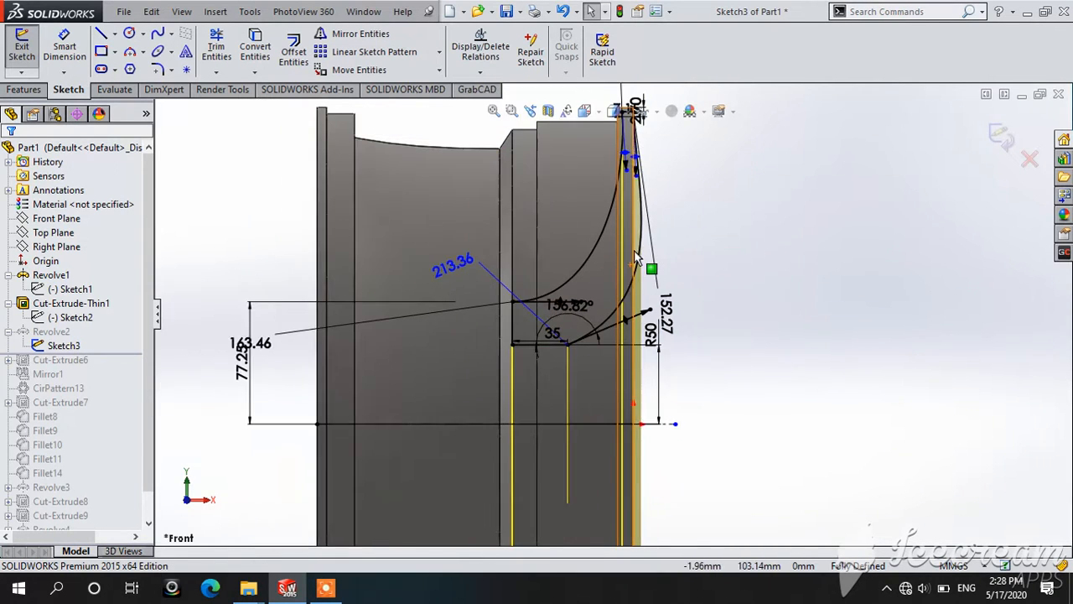
pyautogui.scroll(-3, 640, 161)
pyautogui.scroll(1, 605, 339)
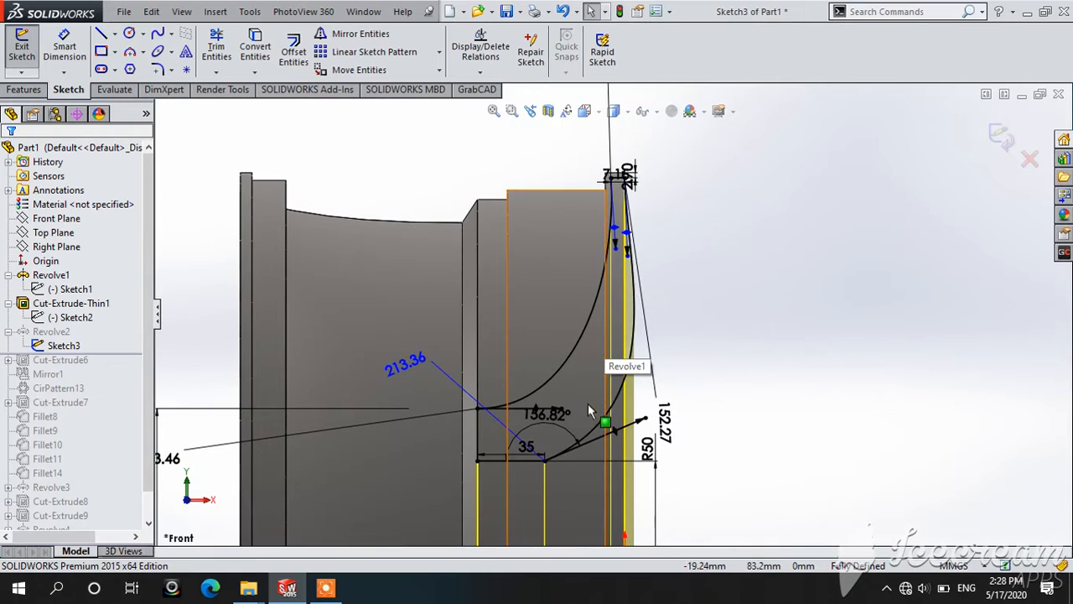
pyautogui.scroll(1, 665, 264)
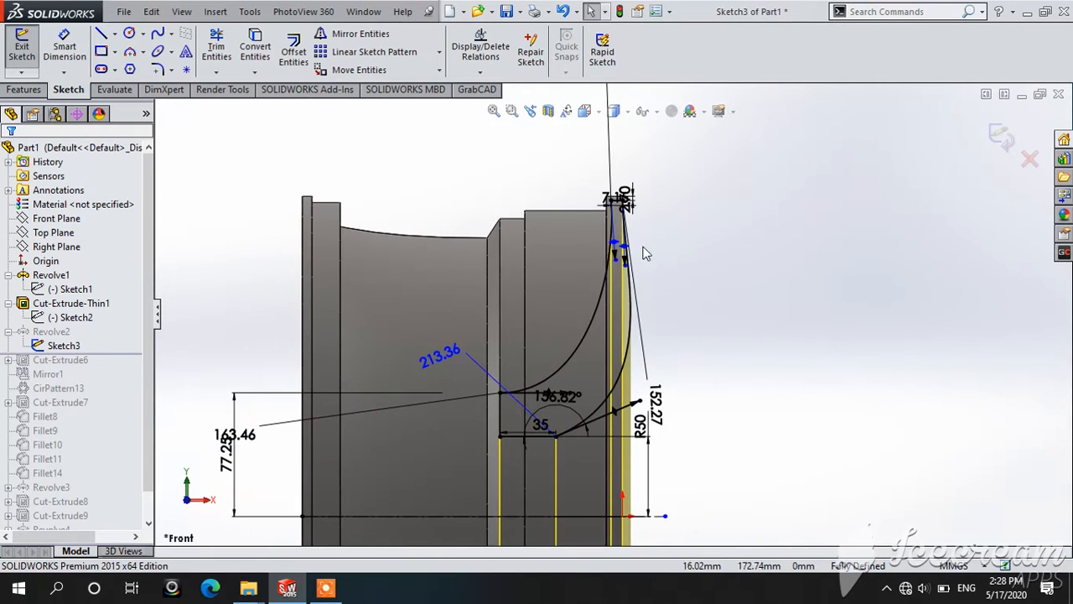
pyautogui.scroll(-2, 620, 355)
pyautogui.scroll(2, 629, 230)
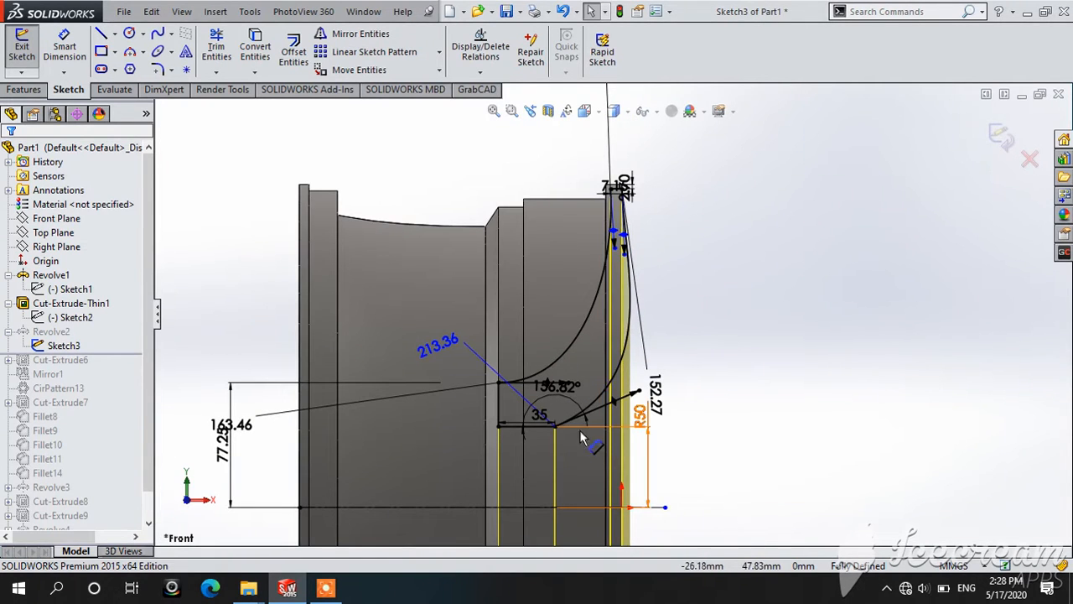
# - Examine Sketch3's two large arc radii and the height dimensions from the centreline to the hub section of the profile
pyautogui.scroll(-1, 624, 195)
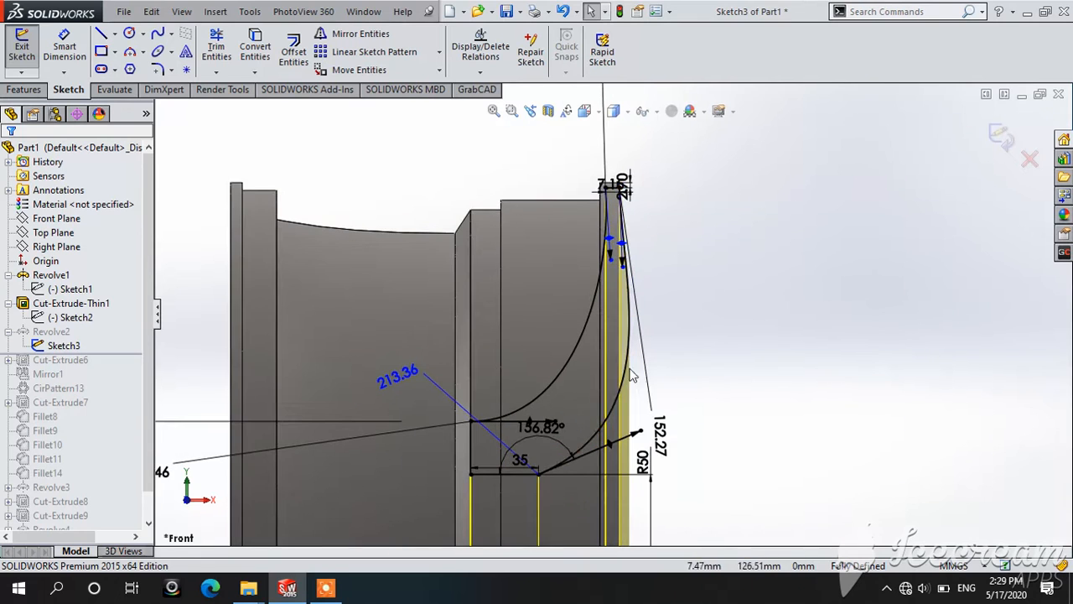
pyautogui.scroll(2, 517, 471)
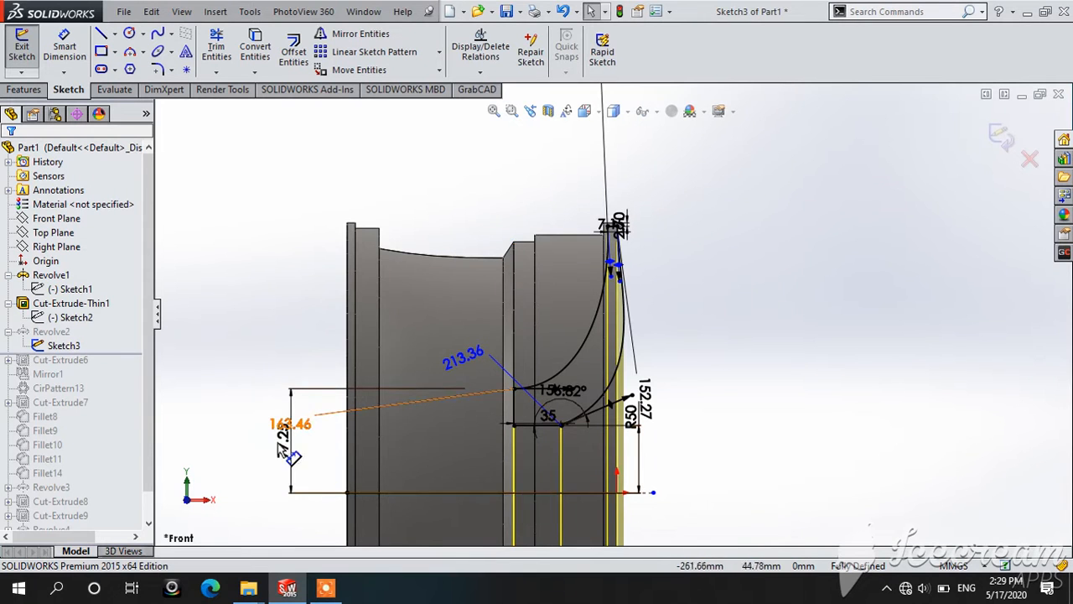
pyautogui.scroll(1, 322, 463)
pyautogui.scroll(-4, 659, 371)
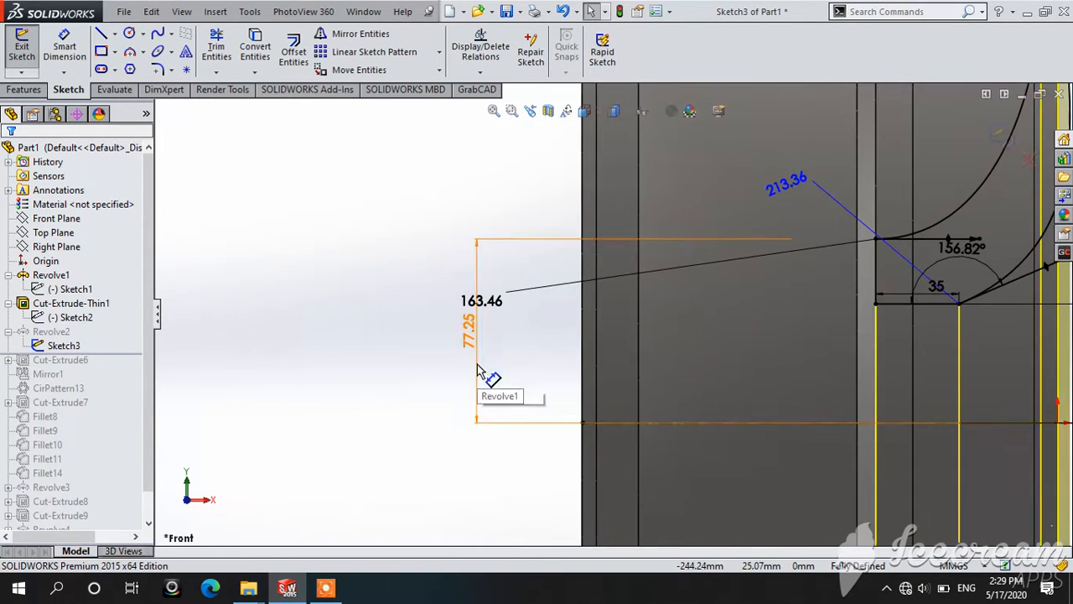
pyautogui.scroll(3, 885, 306)
pyautogui.scroll(-3, 759, 285)
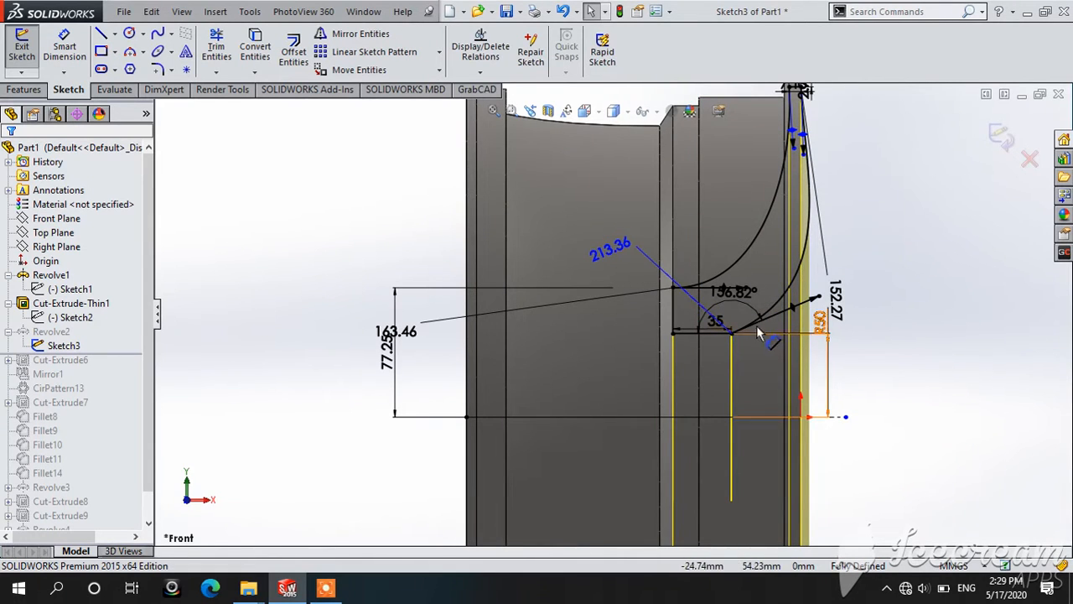
pyautogui.click(608, 250)
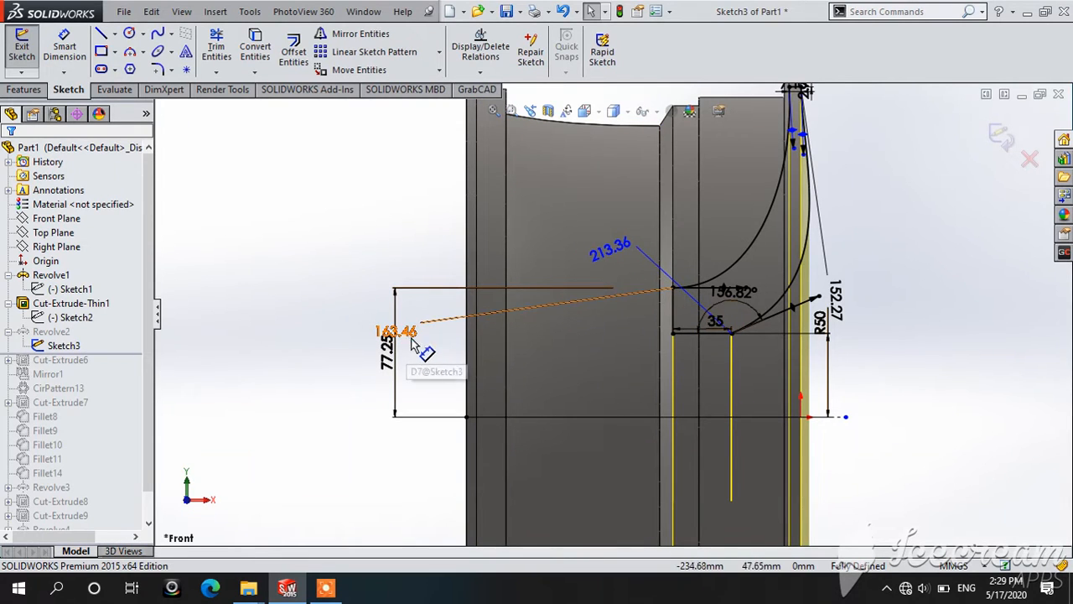
pyautogui.click(325, 588)
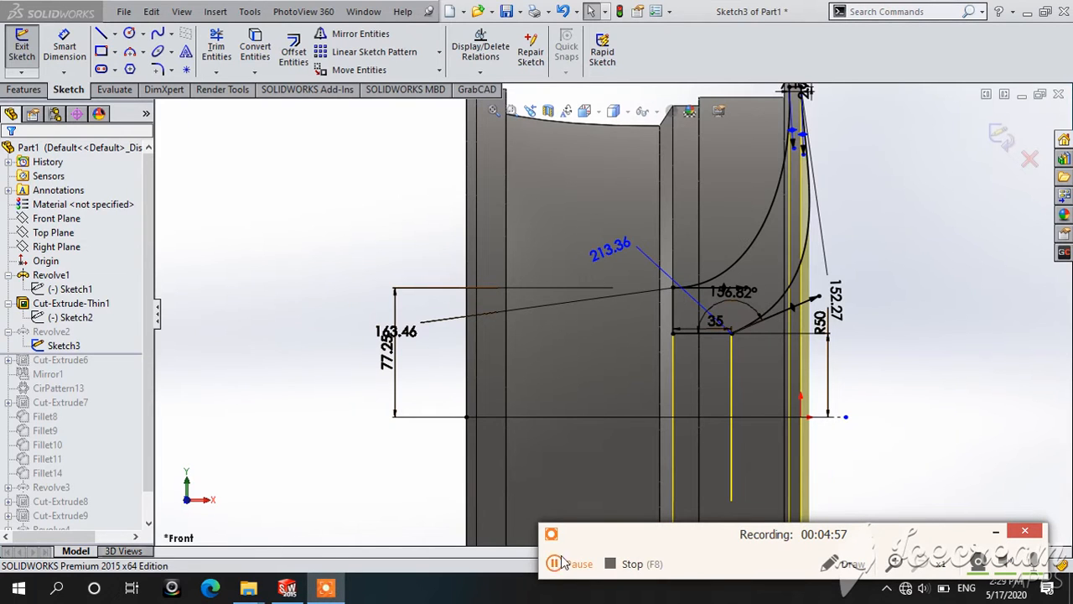
pyautogui.scroll(2, 662, 235)
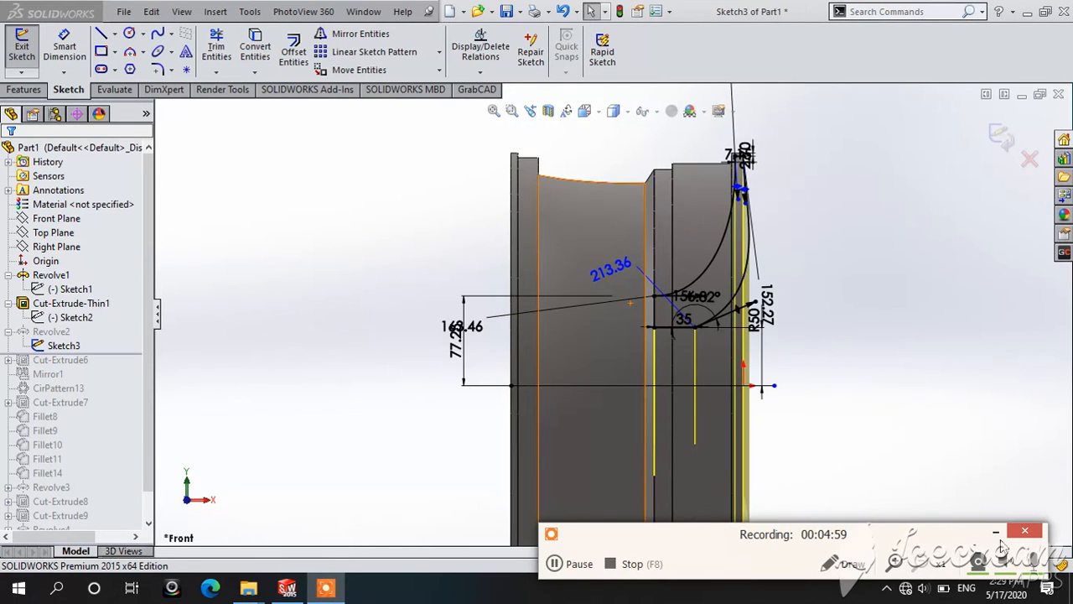